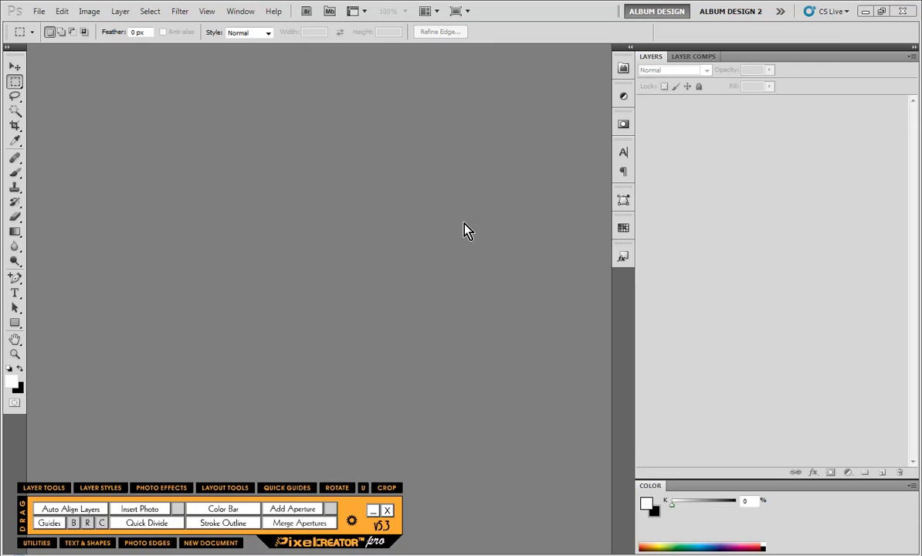
# Step: Launch Bridge from the application bar to browse the Sample Collage Templates folder
pyautogui.click(540, 555)
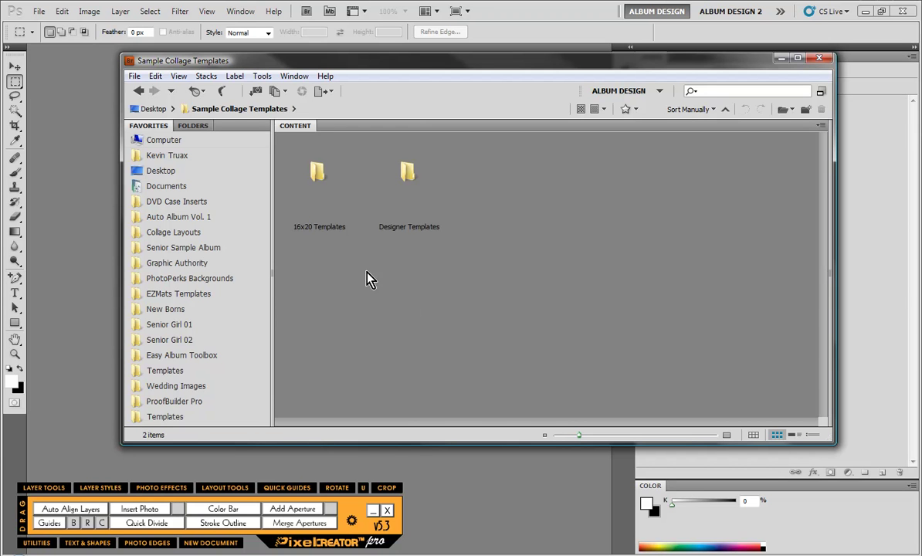
# Step: Open the Designer Templates folder and scroll through its contents
pyautogui.click(313, 178)
pyautogui.click(366, 291)
pyautogui.click(409, 179)
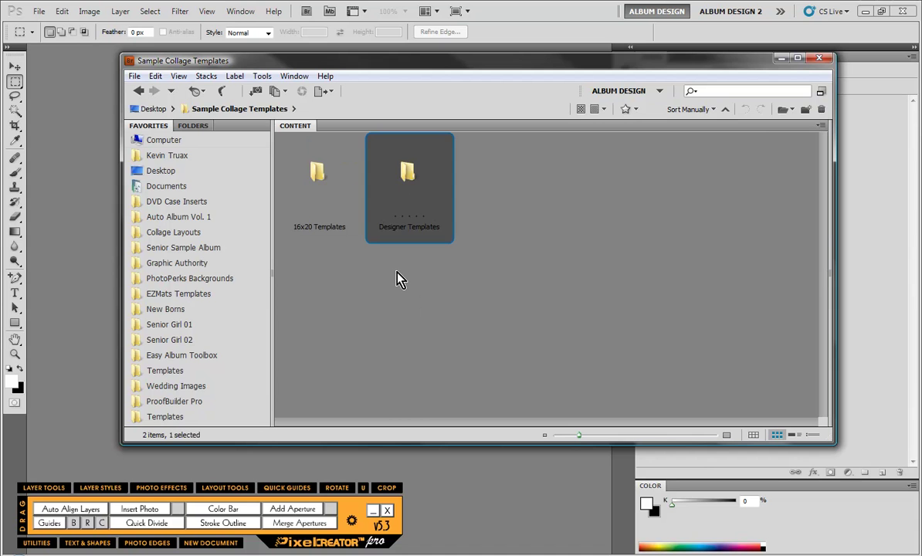
pyautogui.click(398, 279)
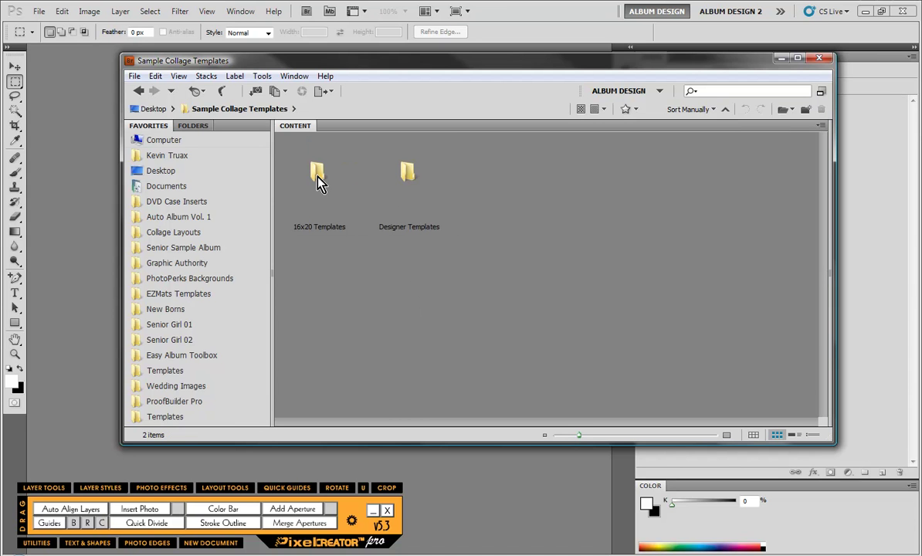
pyautogui.doubleClick(409, 177)
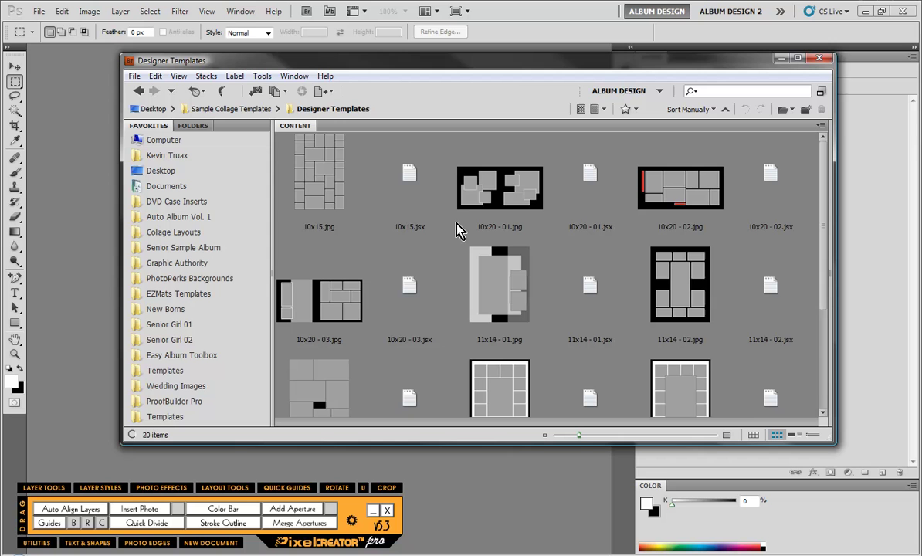
pyautogui.moveTo(826, 200); pyautogui.dragTo(821, 294)
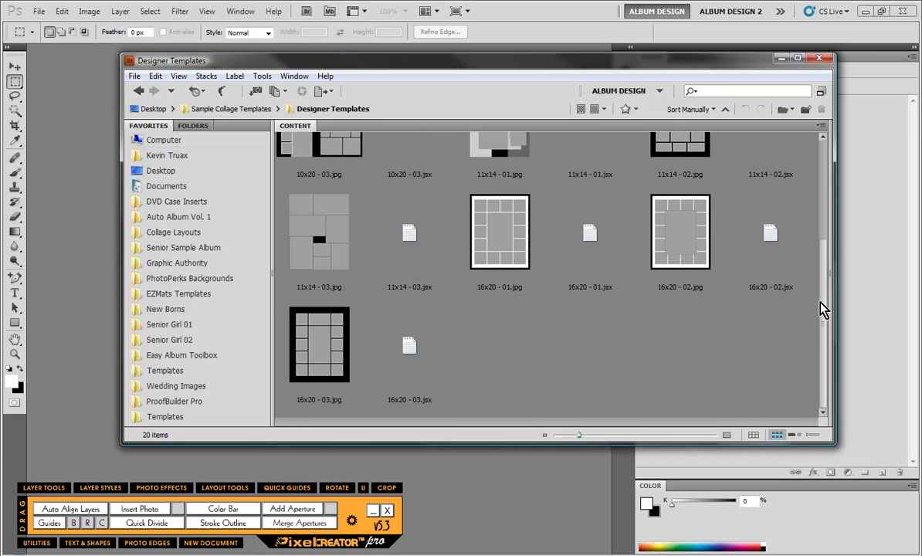
pyautogui.moveTo(823, 282); pyautogui.dragTo(821, 208)
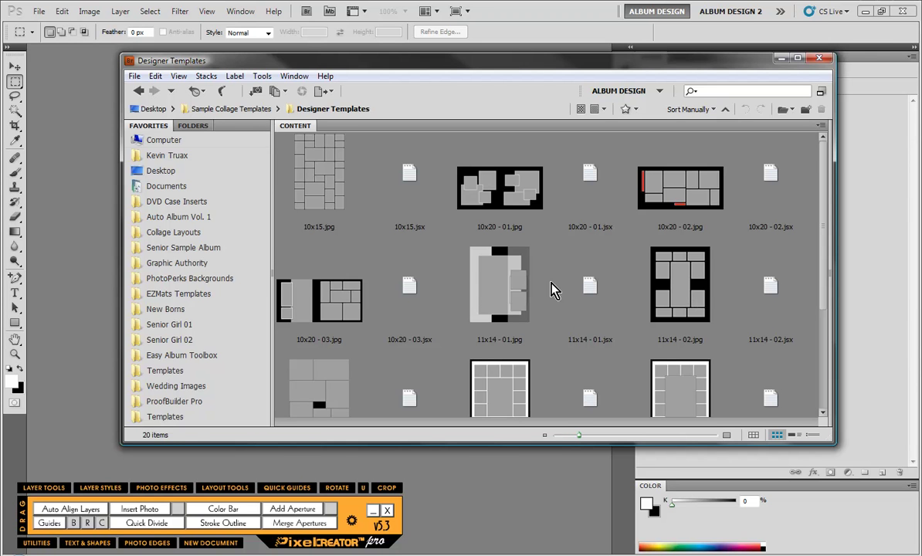
# Step: Preview the 10x15, 10x20, 11x14 and 16x20 template thumbnails
pyautogui.click(587, 292)
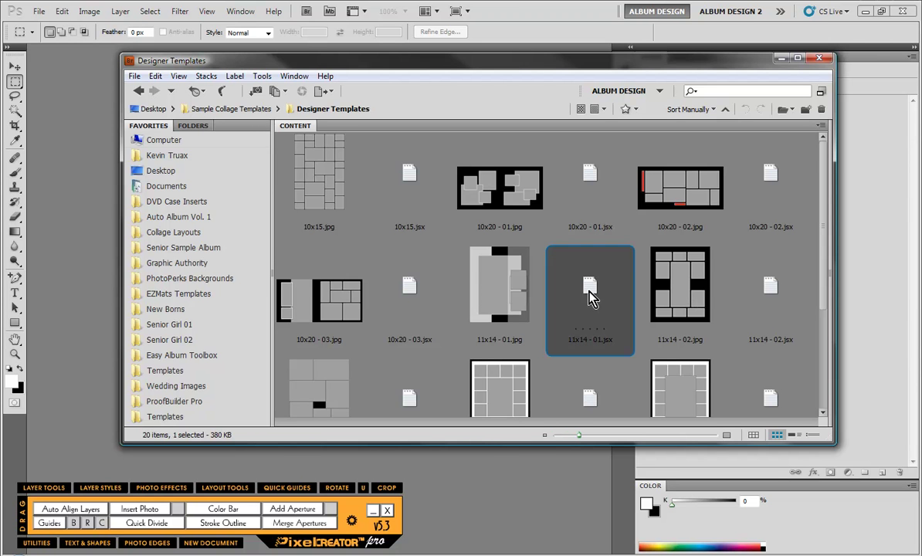
pyautogui.click(315, 181)
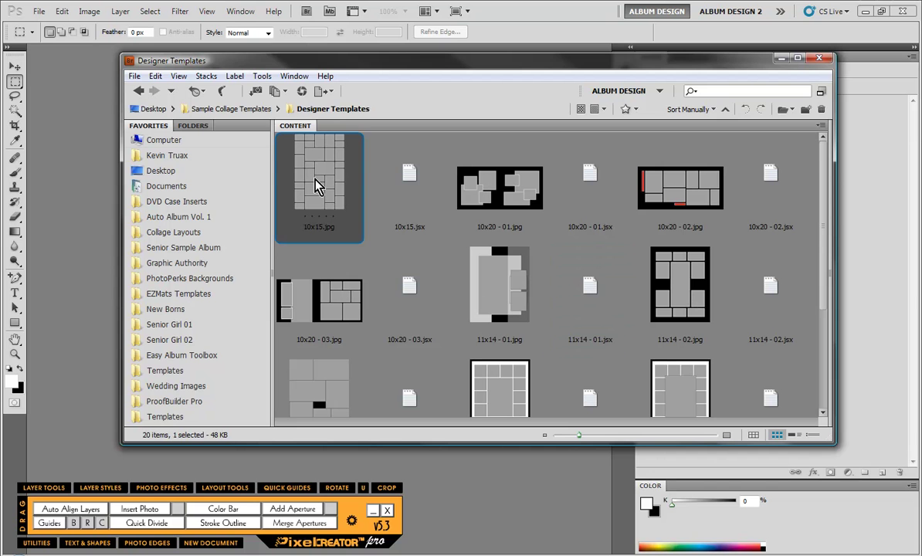
pyautogui.click(409, 176)
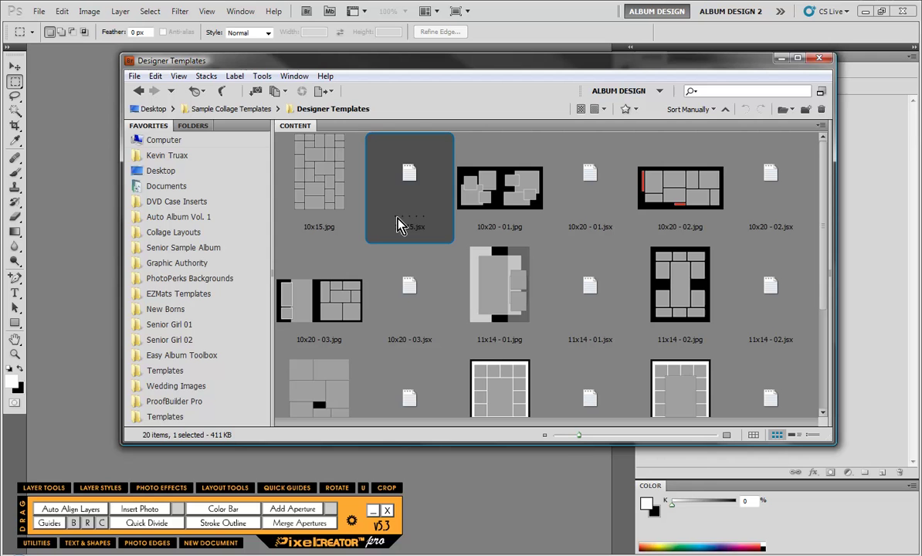
pyautogui.click(515, 288)
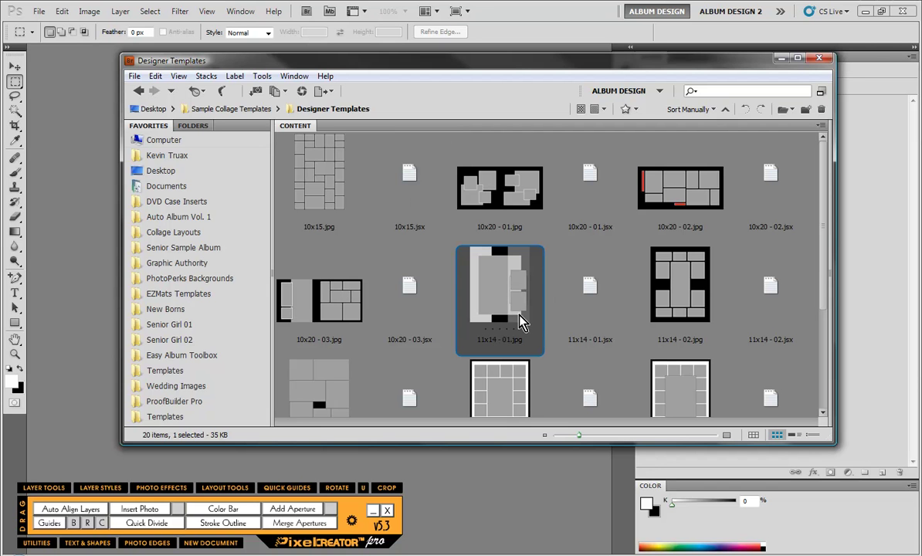
pyautogui.click(359, 228)
pyautogui.click(501, 197)
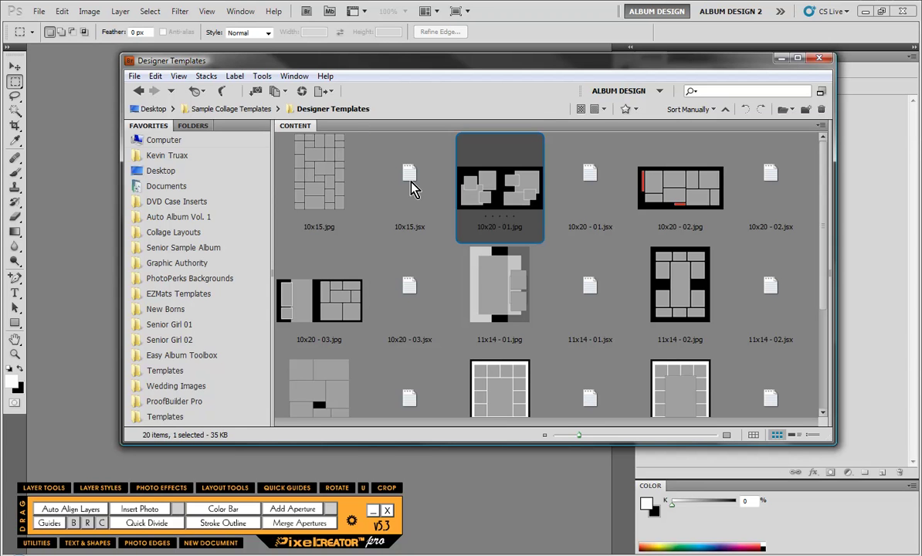
pyautogui.click(328, 177)
pyautogui.click(475, 195)
pyautogui.click(672, 199)
pyautogui.click(680, 278)
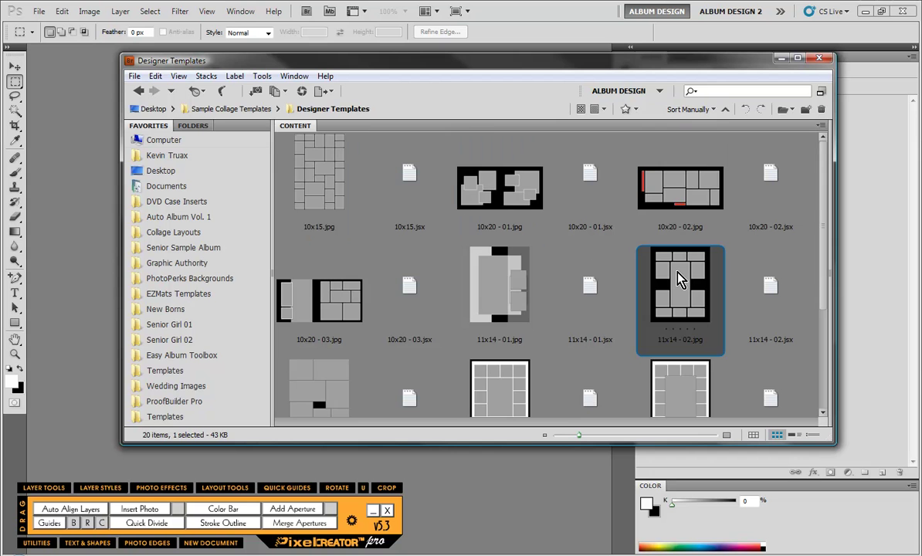
pyautogui.scroll(-2, 610, 267)
pyautogui.click(487, 292)
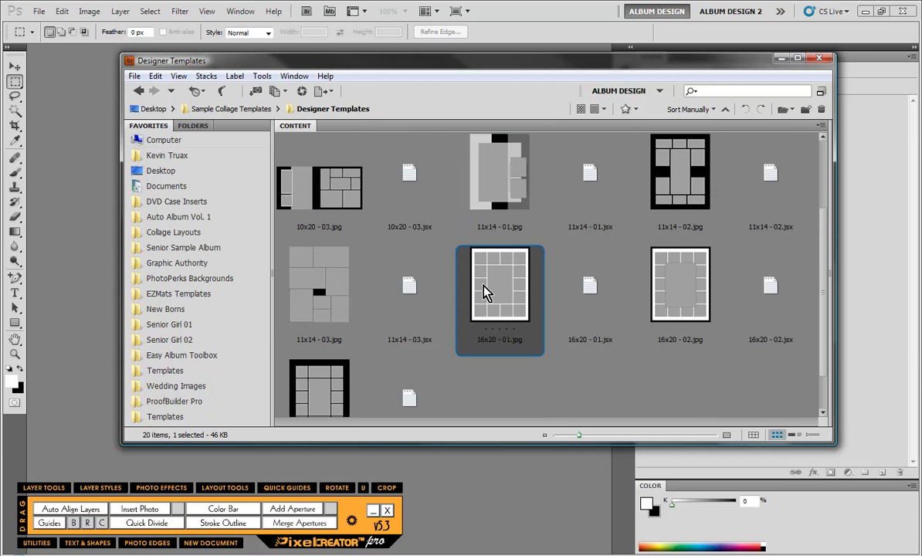
pyautogui.scroll(2, 487, 292)
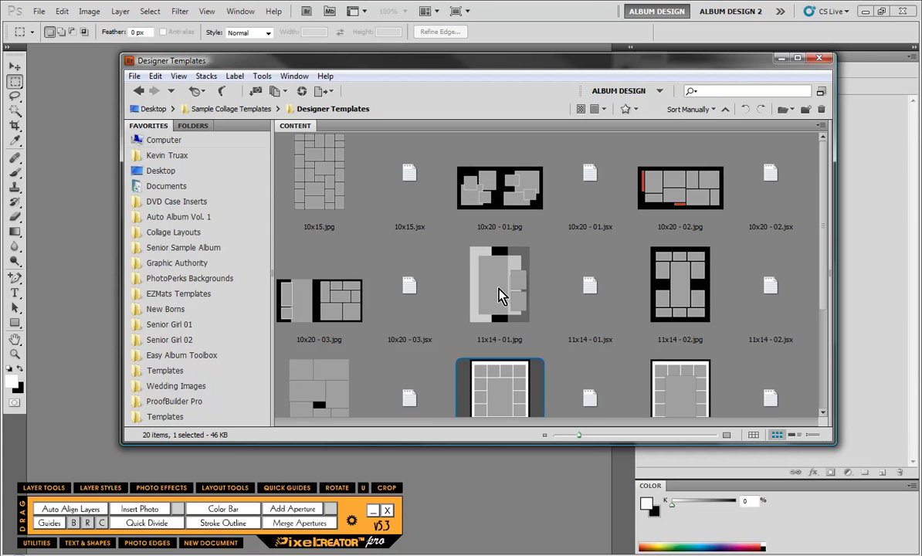
pyautogui.click(499, 293)
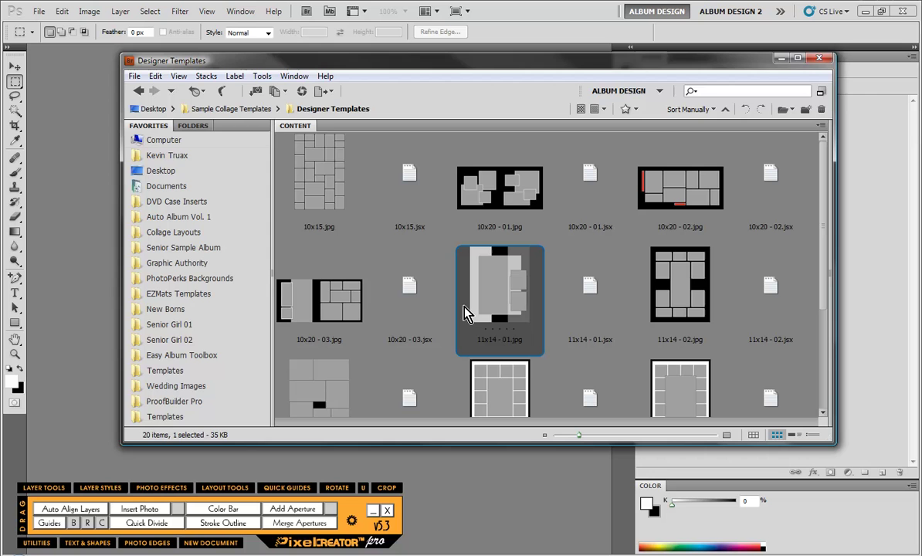
# Step: Run the 11x14 - 01.jsx template script in Photoshop
pyautogui.click(466, 470)
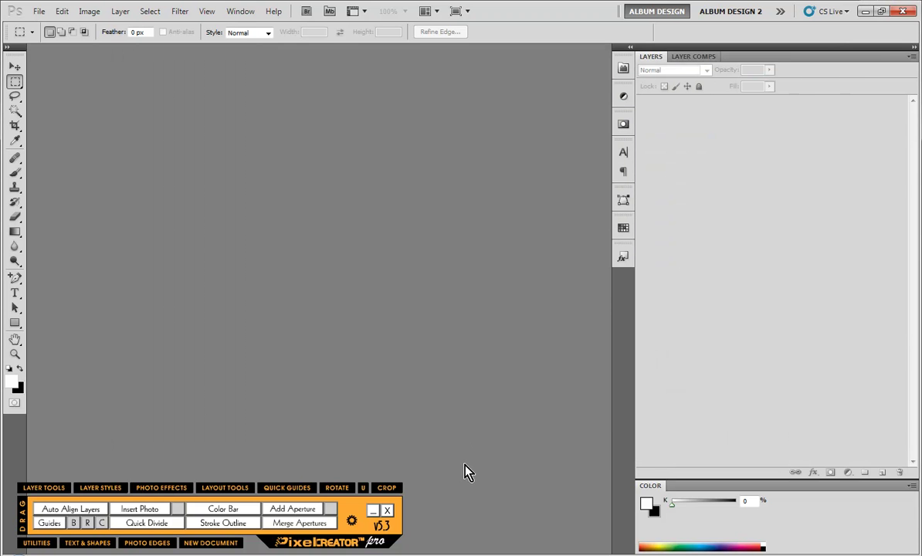
pyautogui.hotkey('alt', 'Tab')
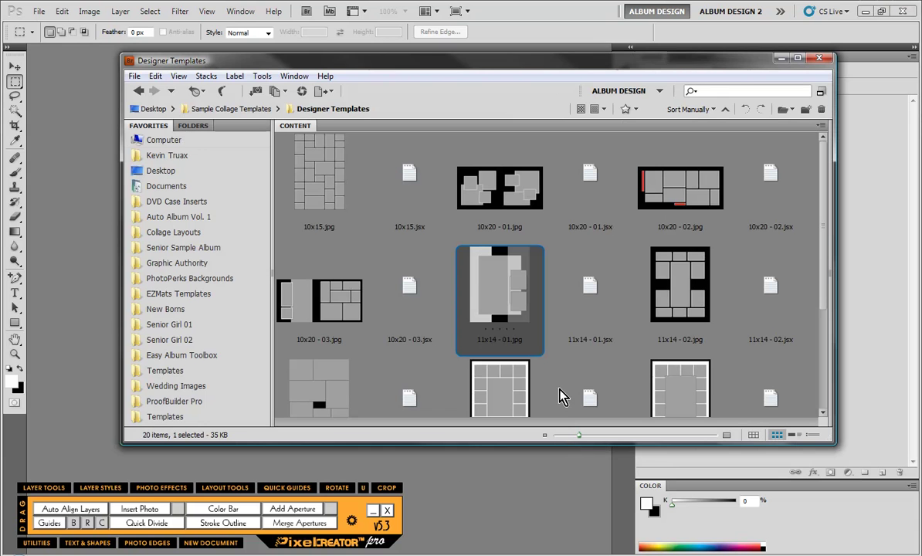
pyautogui.click(590, 288)
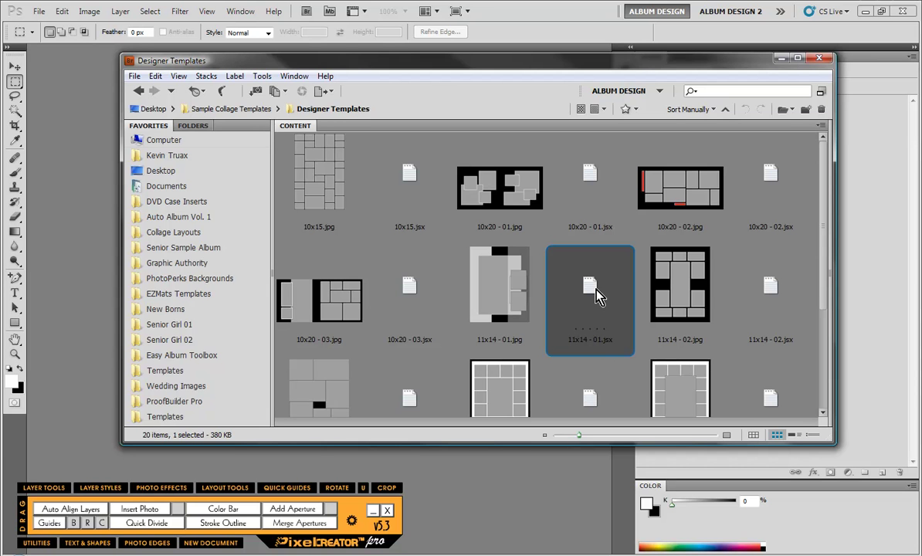
pyautogui.doubleClick(591, 288)
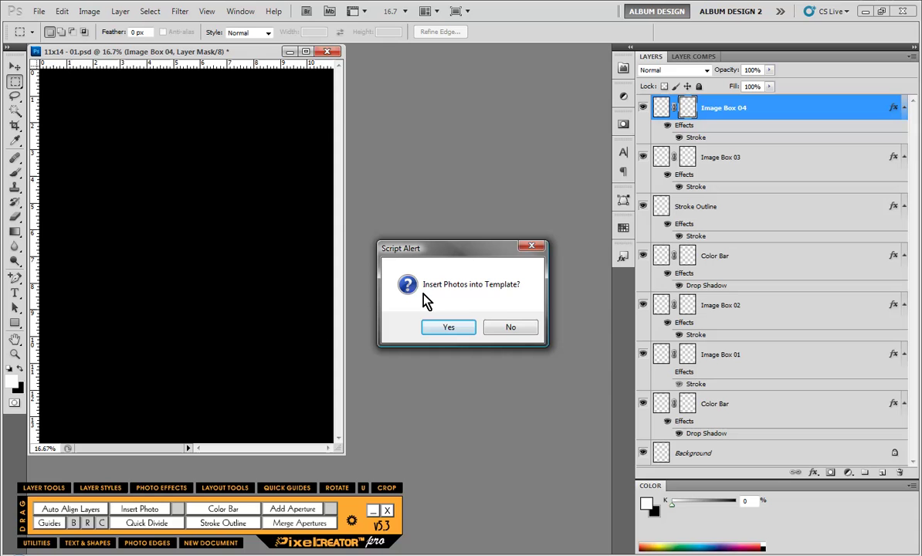
# Step: Answer No to 'Insert Photos into Template?' and enlarge the document window
pyautogui.click(508, 328)
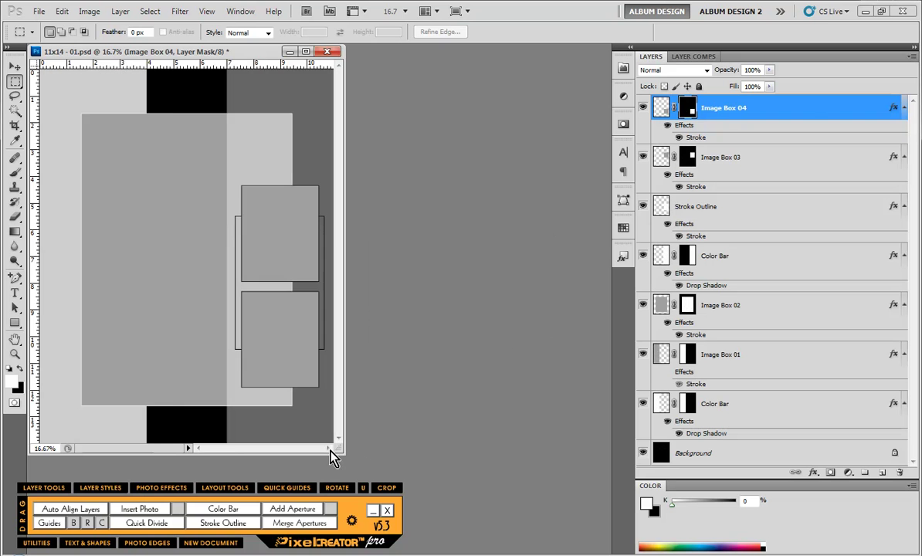
pyautogui.moveTo(336, 449); pyautogui.dragTo(397, 464)
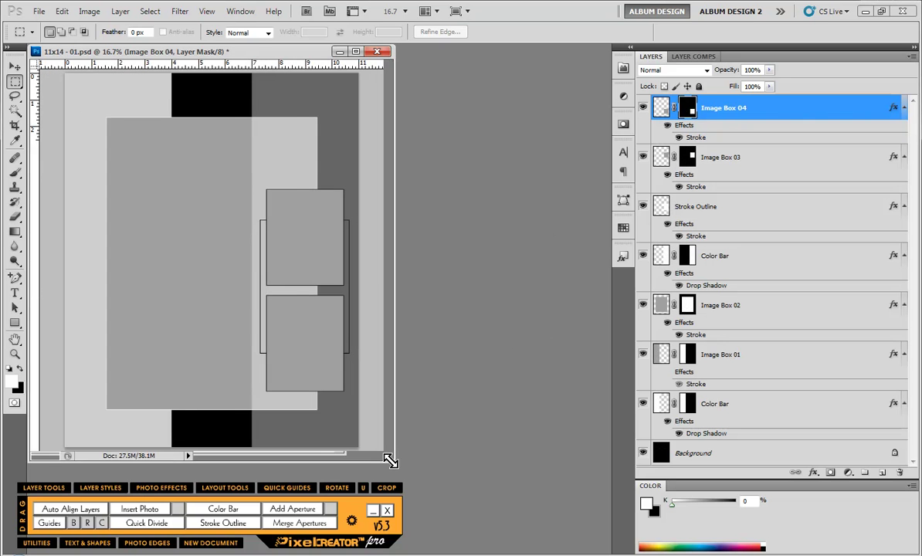
# Step: Check the template's image size (11 x 14 inches, 250 ppi), then close the document
pyautogui.click(89, 12)
pyautogui.click(109, 103)
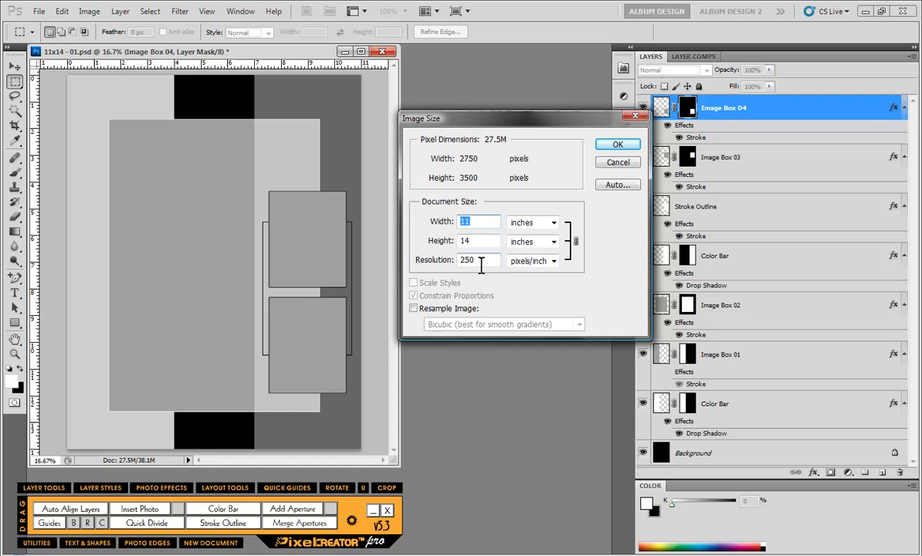
pyautogui.click(619, 147)
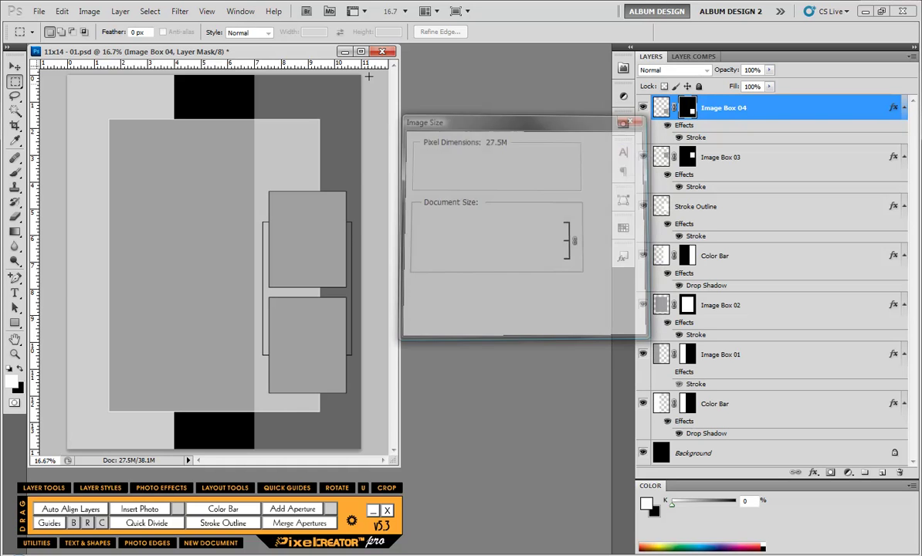
pyautogui.click(382, 52)
# Step: Discard the template unsaved and create a new 24 x 24 inch document at 300 ppi
pyautogui.click(466, 218)
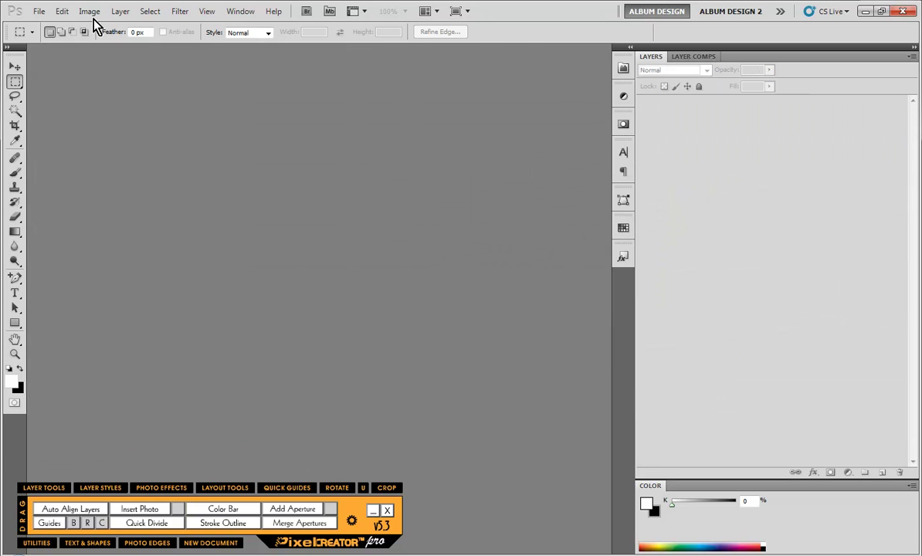
pyautogui.click(39, 11)
pyautogui.click(48, 26)
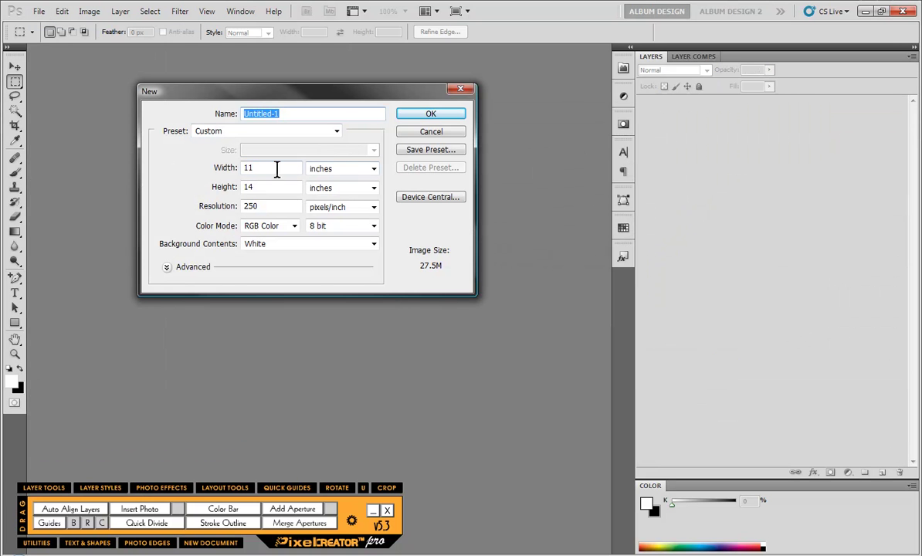
pyautogui.moveTo(278, 169); pyautogui.dragTo(174, 173)
pyautogui.write('12')
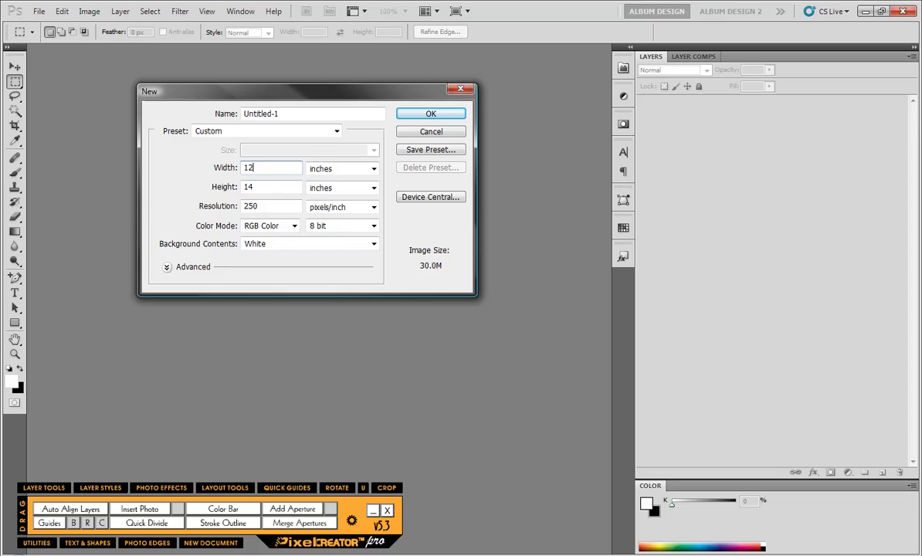
pyautogui.press('BackSpace')
pyautogui.press('BackSpace')
pyautogui.write('24')
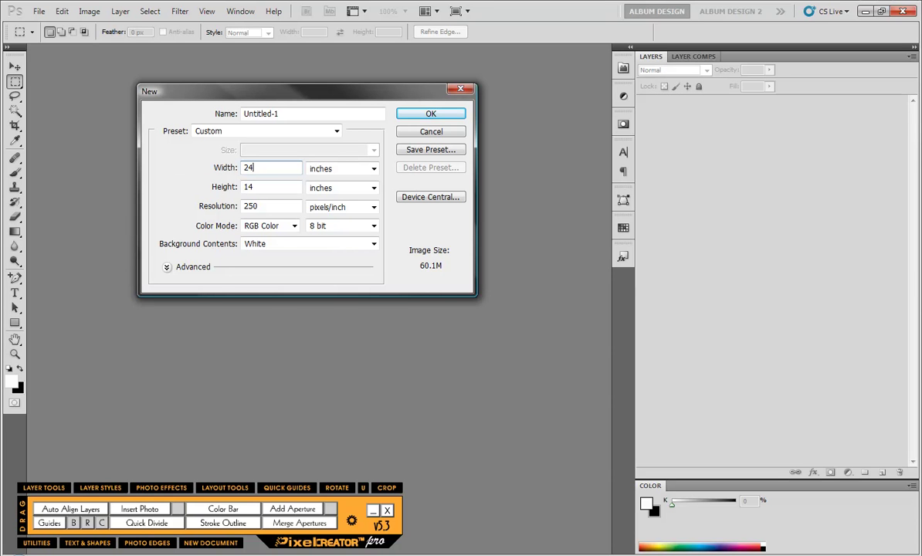
pyautogui.press('Tab')
pyautogui.press('Tab')
pyautogui.write('24')
pyautogui.press('Tab')
pyautogui.press('Tab')
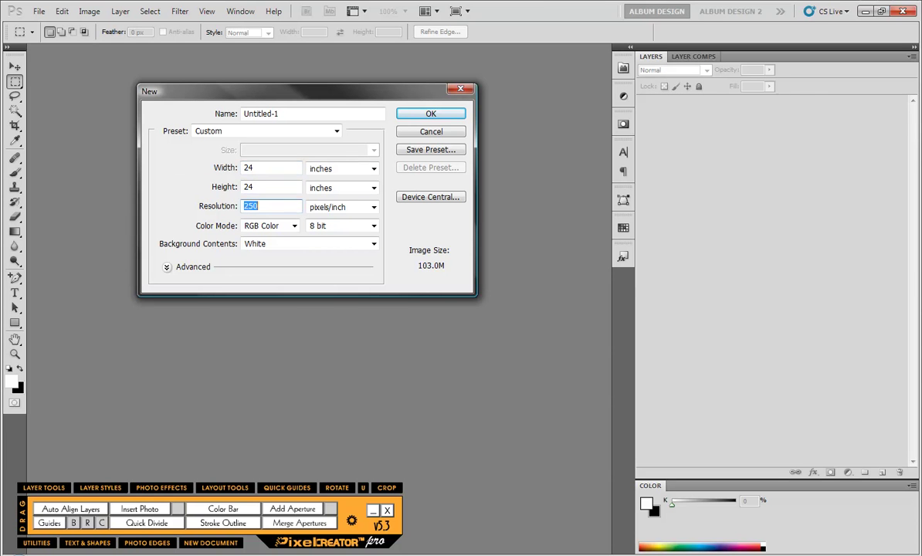
pyautogui.write('300')
pyautogui.press('Return')
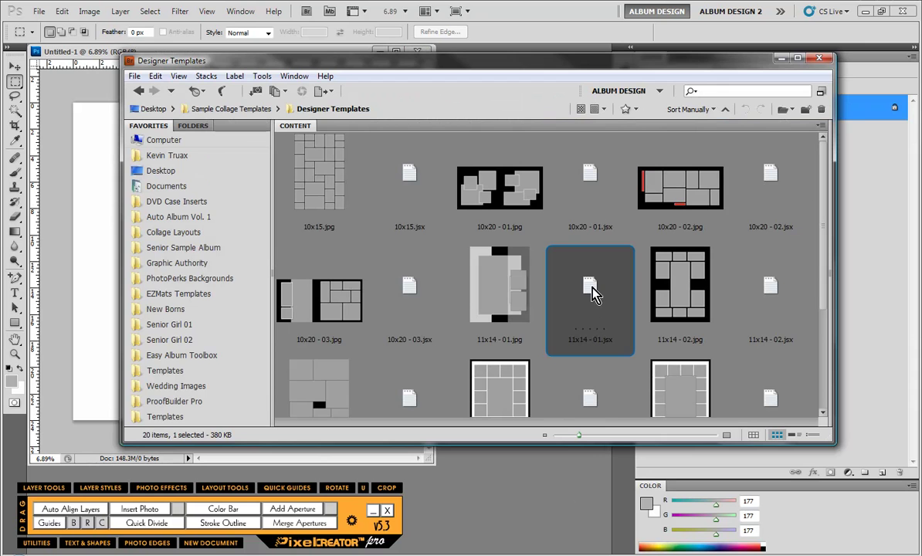
# Step: Rerun the 11x14 - 01 script on Untitled-1 and answer No to inserting photos
pyautogui.doubleClick(592, 291)
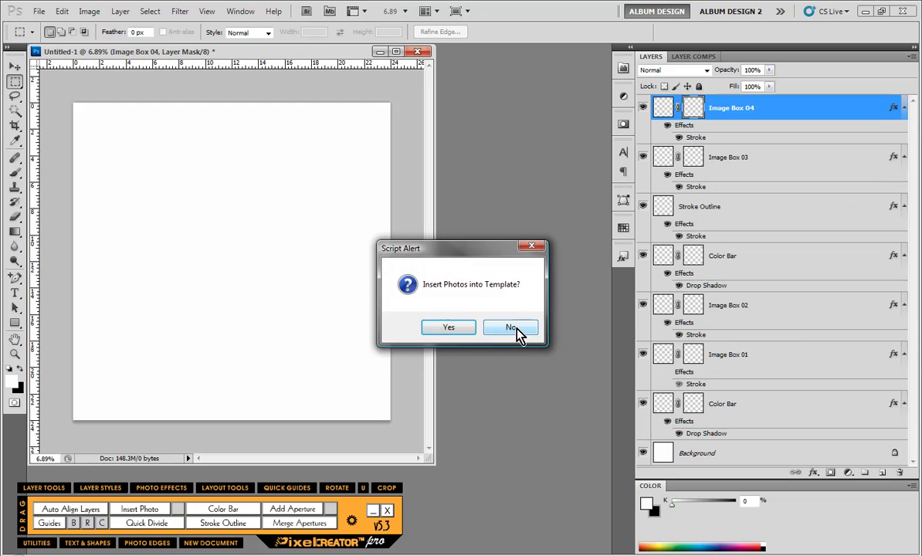
pyautogui.click(512, 328)
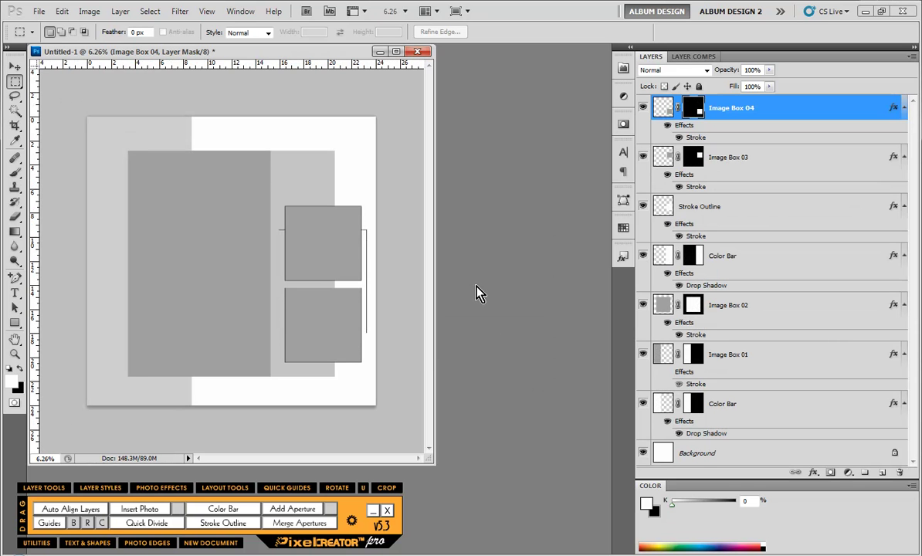
# Step: Select the Background layer and fill it with black
pyautogui.click(702, 456)
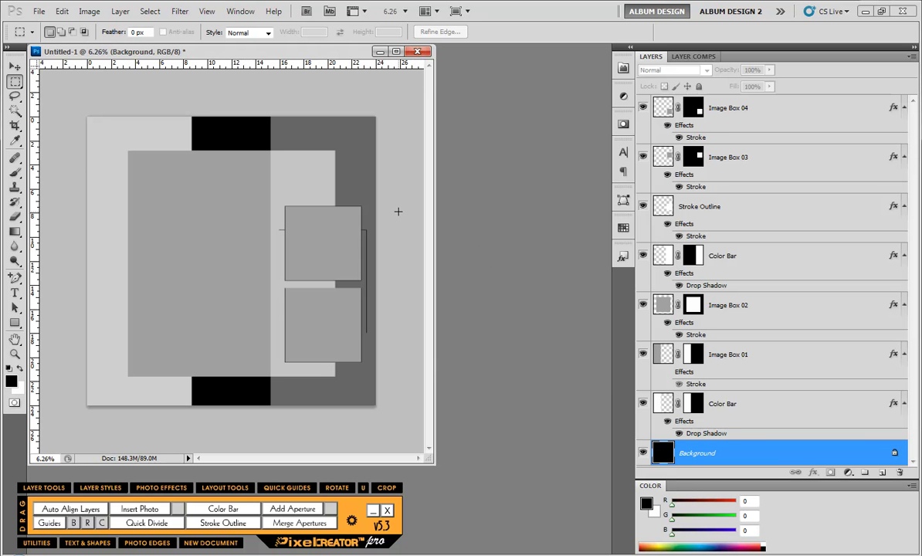
pyautogui.click(14, 67)
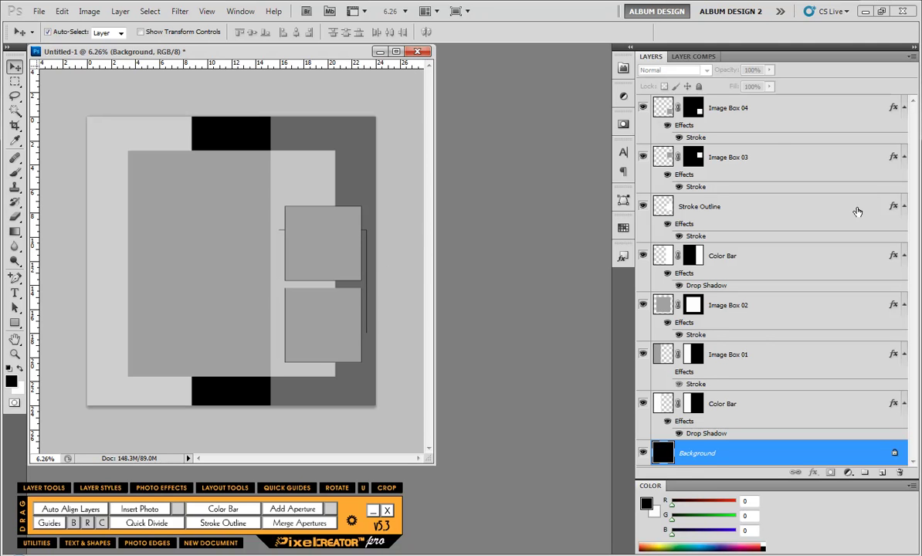
# Step: Duplicate the two small image boxes, then delete both Image Box 03 and 04 copies
pyautogui.click(340, 244)
pyautogui.keyDown('shift'); pyautogui.click(323, 304); pyautogui.keyUp('shift')
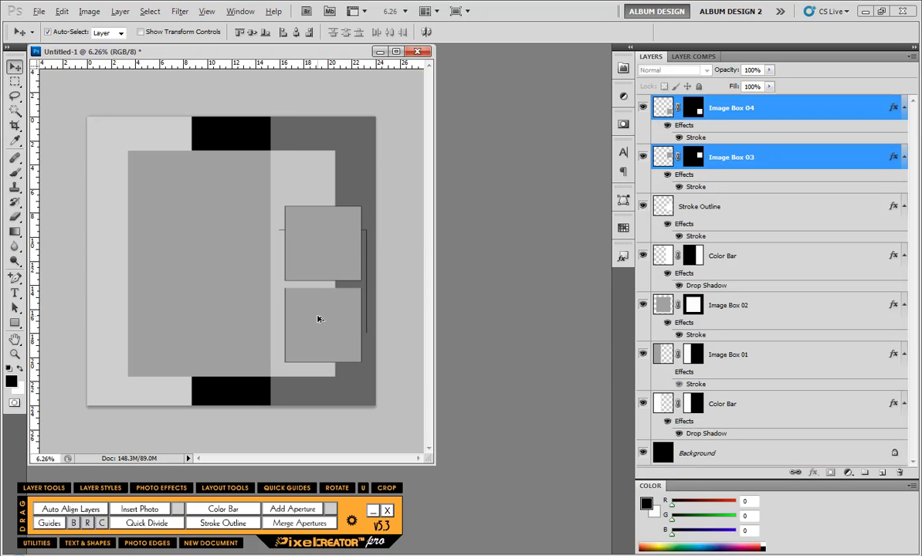
pyautogui.moveTo(319, 319); pyautogui.dragTo(235, 315)
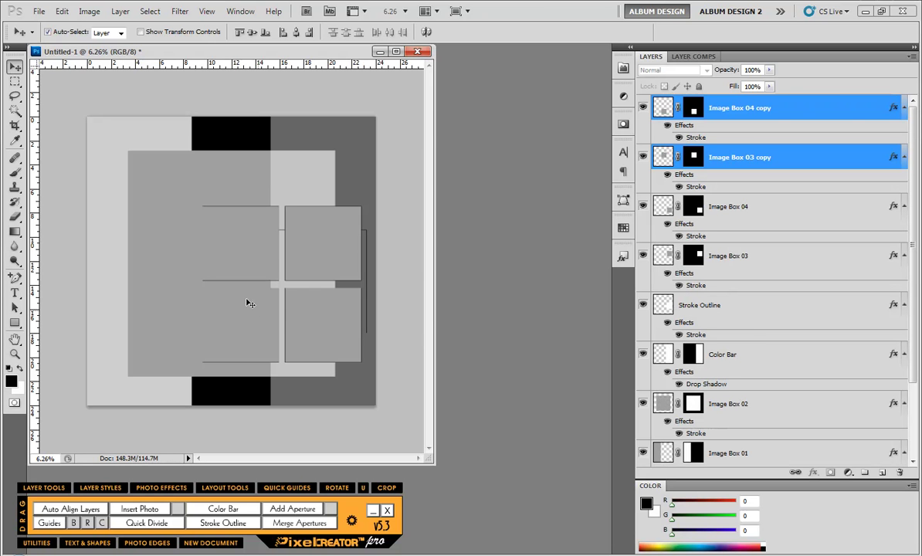
pyautogui.click(300, 259)
pyautogui.click(268, 248)
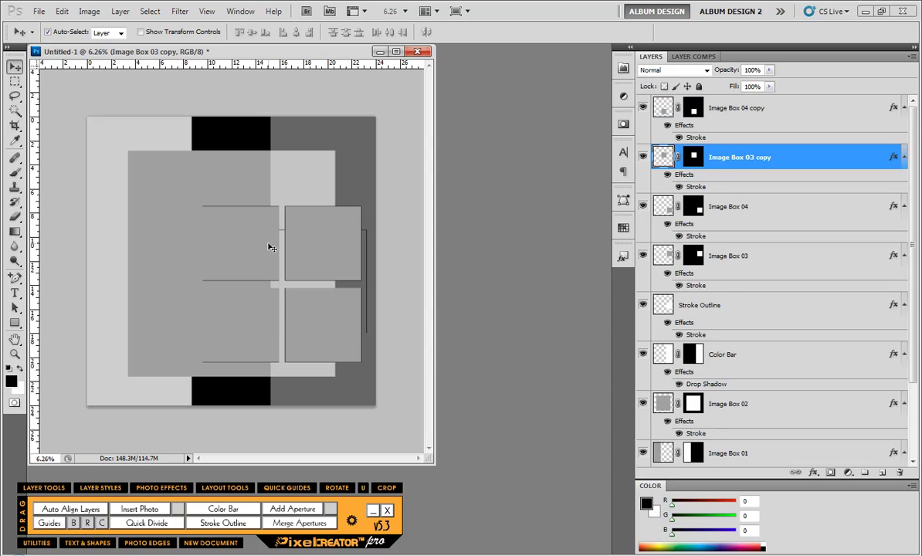
pyautogui.press('Delete')
pyautogui.click(251, 309)
pyautogui.press('Delete')
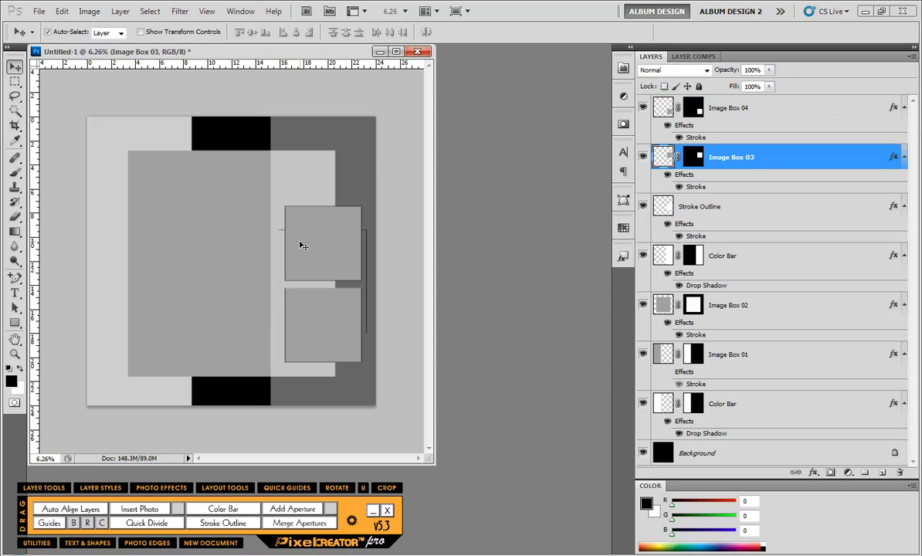
# Step: Enlarge Image Box 03 up and to the left, and delete Image Box 04
pyautogui.hotkey('ctrl', 't')
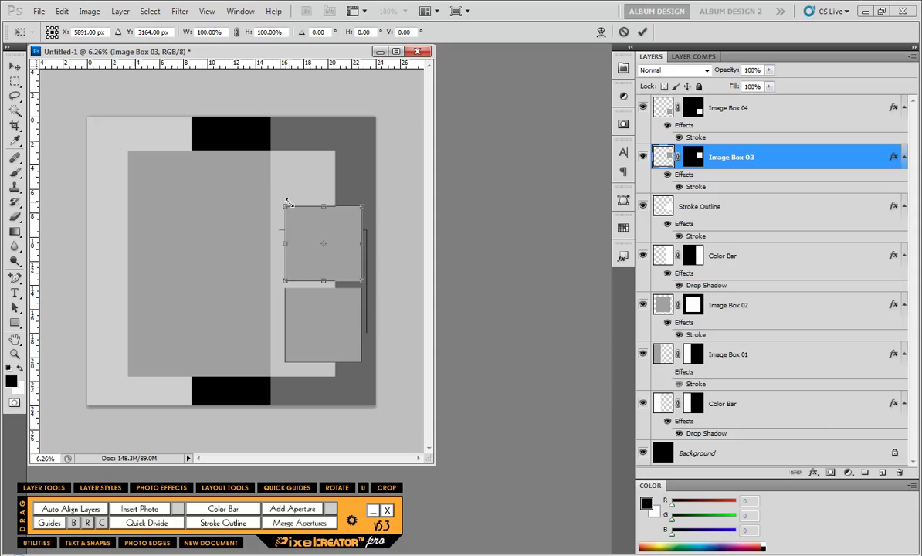
pyautogui.moveTo(285, 206); pyautogui.dragTo(240, 167)
pyautogui.press('Return')
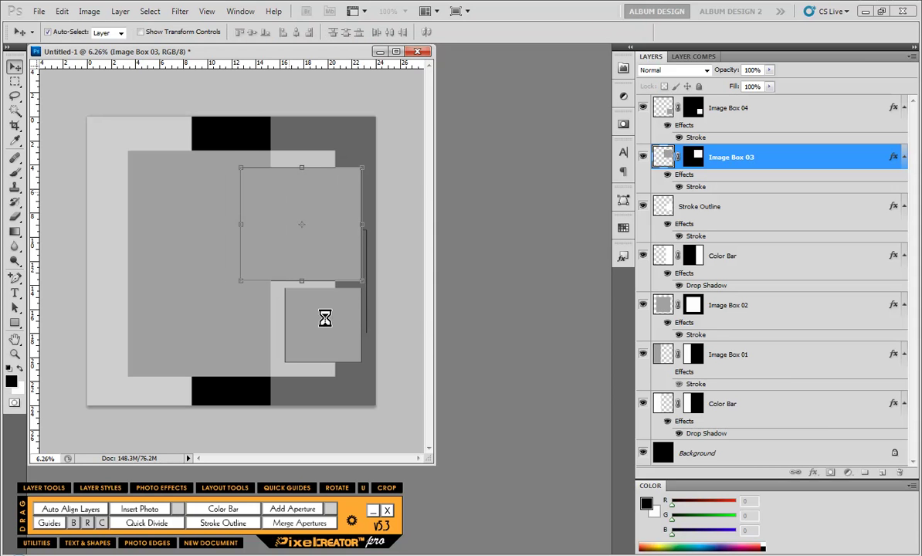
pyautogui.click(327, 320)
pyautogui.press('Delete')
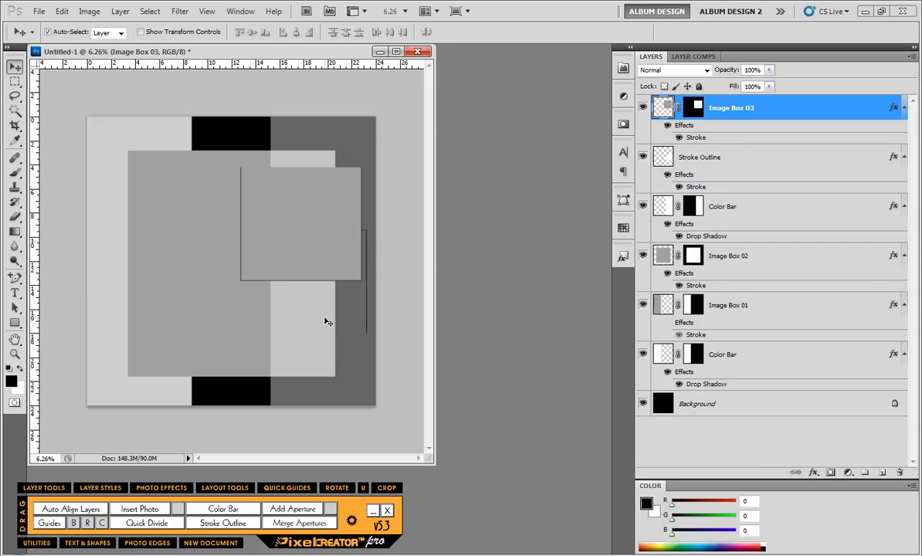
# Step: Move the enlarged box down-left, narrow it and tilt it slightly clockwise
pyautogui.moveTo(313, 238); pyautogui.dragTo(300, 348)
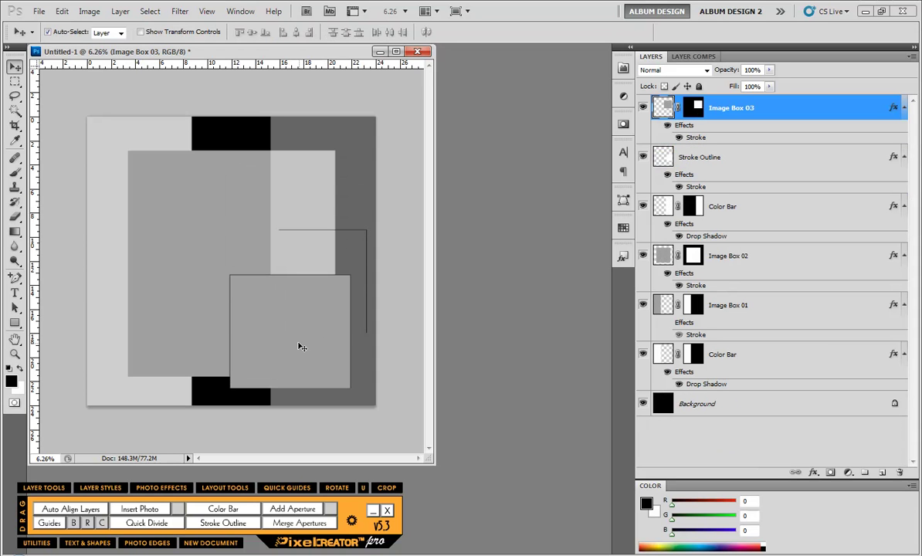
pyautogui.hotkey('ctrl', 't')
pyautogui.moveTo(349, 332); pyautogui.dragTo(337, 303)
pyautogui.moveTo(265, 312); pyautogui.dragTo(284, 310)
pyautogui.press('Return')
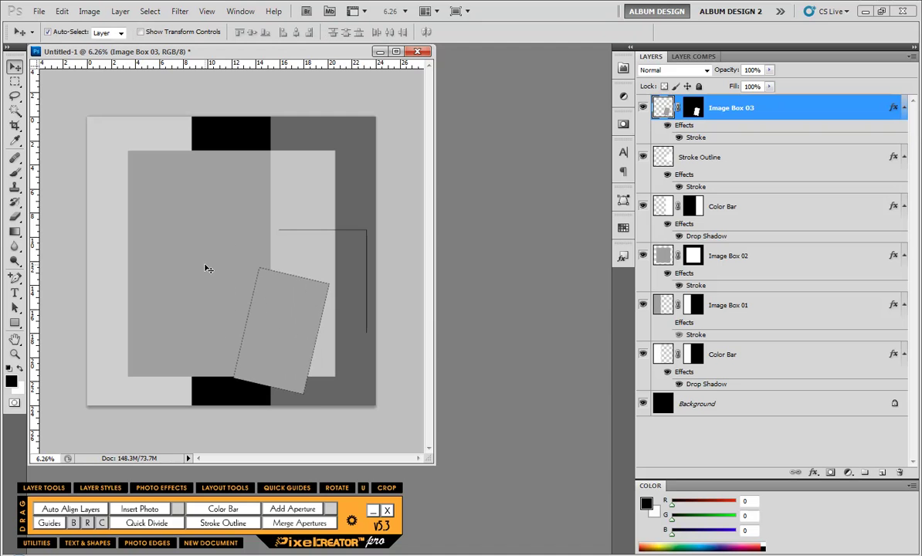
# Step: Lower Image Box 02's fill to 46%, then close the collage document
pyautogui.click(196, 210)
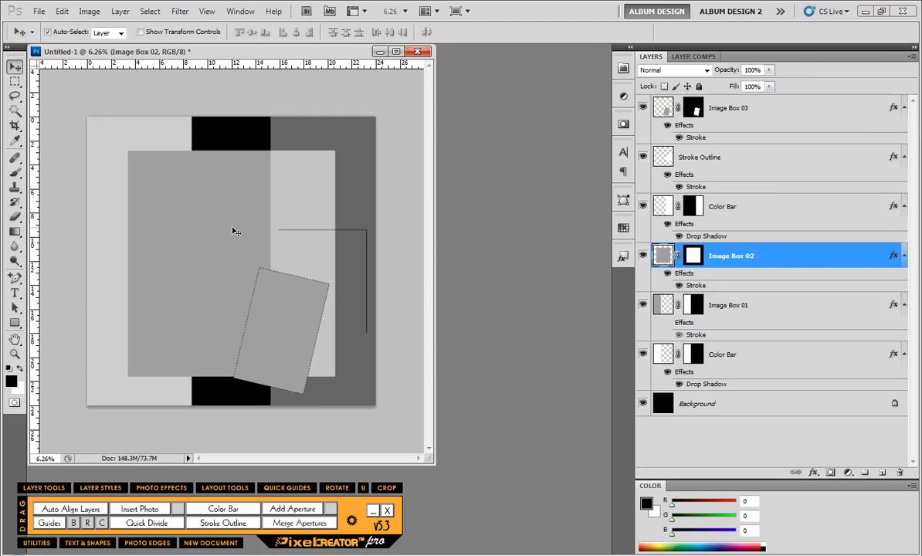
pyautogui.moveTo(769, 86); pyautogui.dragTo(738, 106)
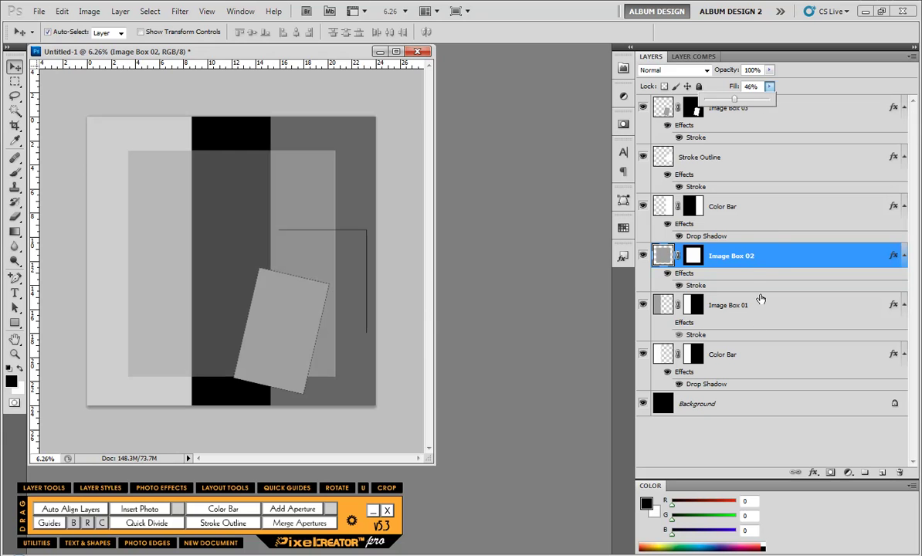
pyautogui.click(761, 266)
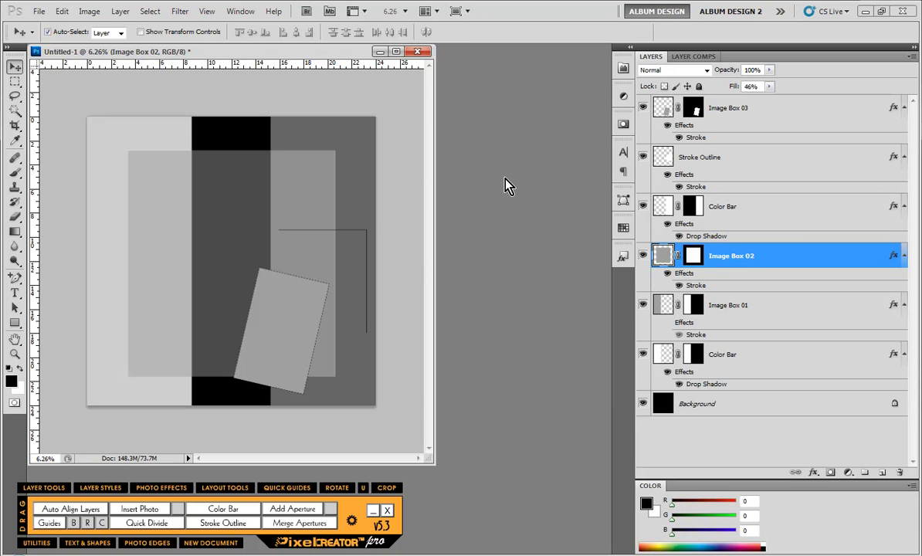
pyautogui.click(418, 51)
# Step: Discard the collage changes and reopen Designer Templates in Bridge with Ctrl+Alt+O
pyautogui.click(465, 218)
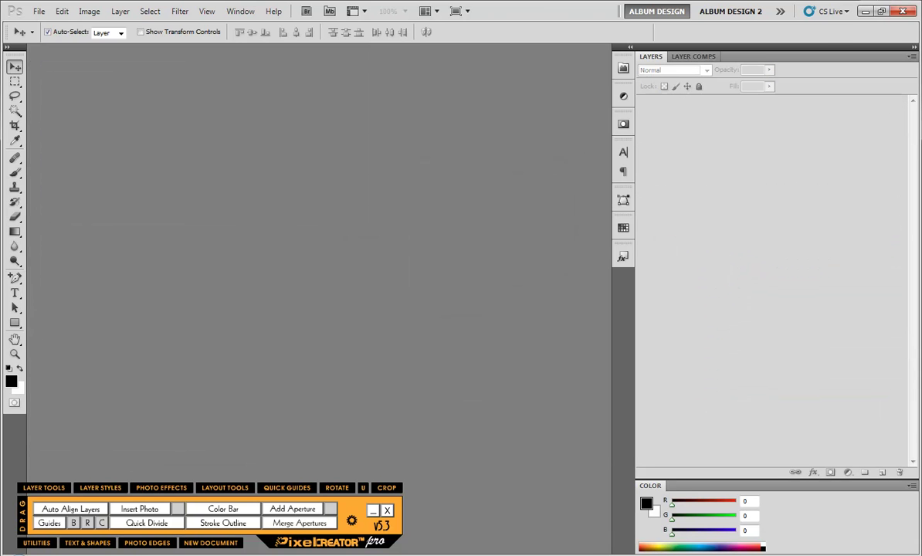
pyautogui.hotkey('ctrl', 'alt', 'o')
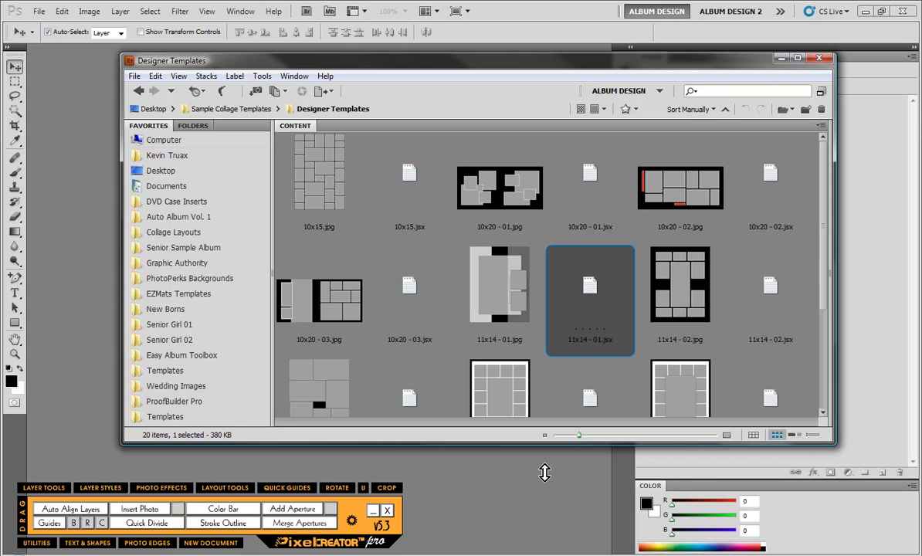
# Step: Run the 11x14 - 01.jsx template from Bridge's Designer Templates in Photoshop
pyautogui.doubleClick(592, 287)
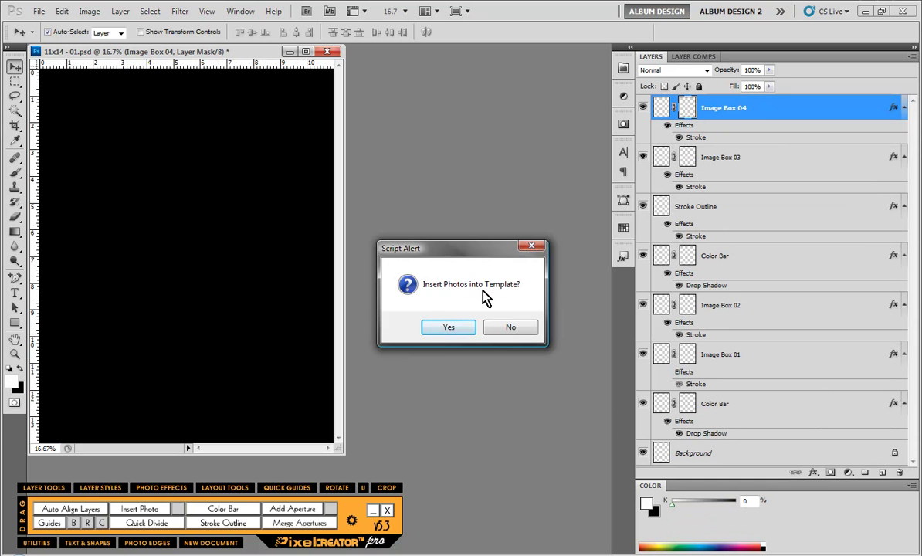
# Step: Agree to insert photos and choose Image Box 01's picture through Bridge
pyautogui.click(448, 328)
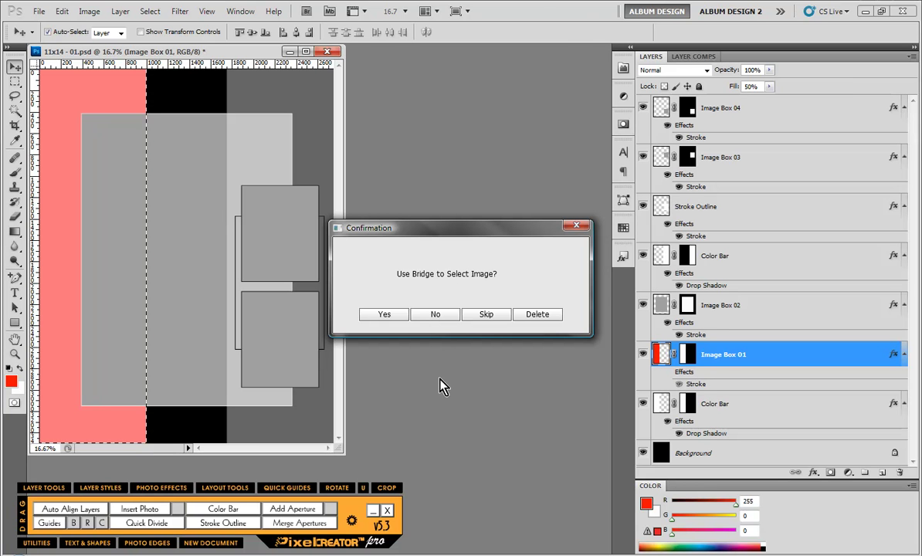
pyautogui.press('Return')
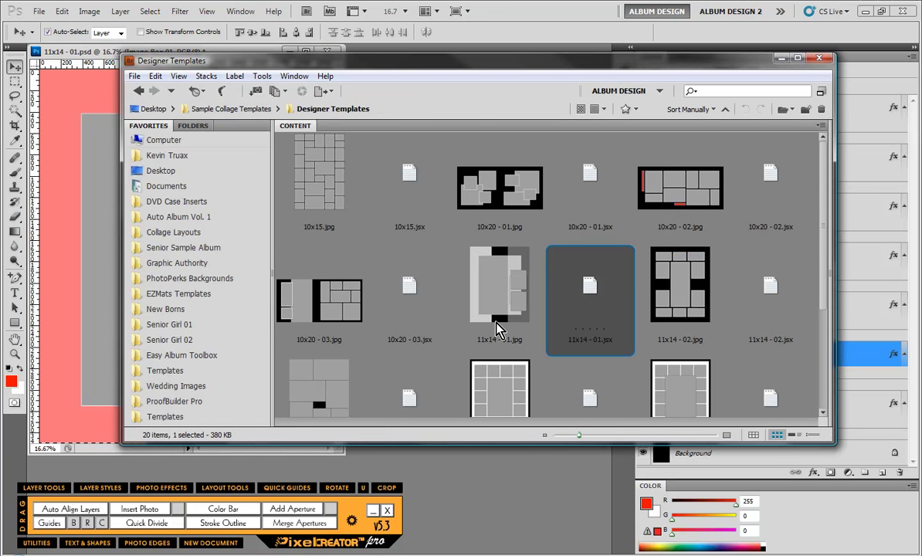
# Step: Pick the green paper PhotoPerks PBT - 018.jpg from Patterned Backgrounds and return to Photoshop
pyautogui.click(181, 280)
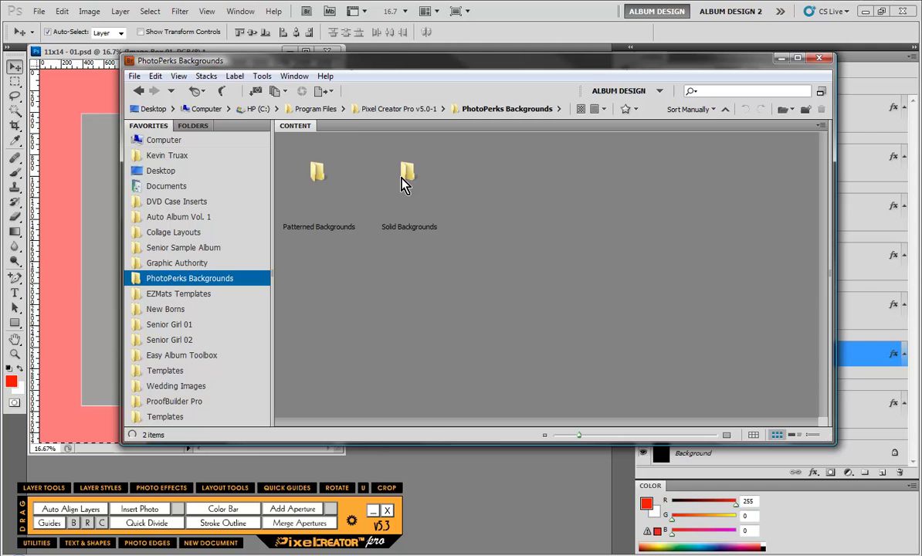
pyautogui.doubleClick(326, 178)
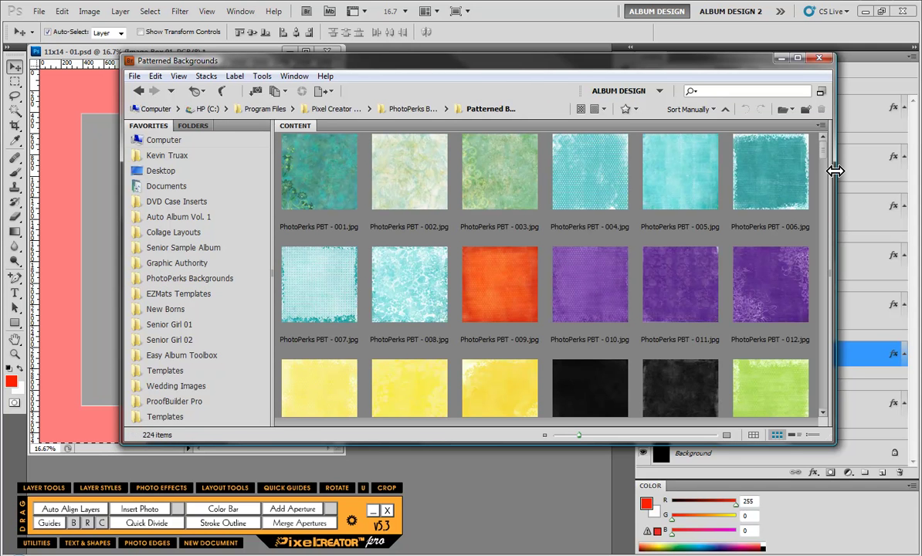
pyautogui.scroll(-1, 825, 172)
pyautogui.scroll(-1, 825, 172)
pyautogui.scroll(1, 825, 171)
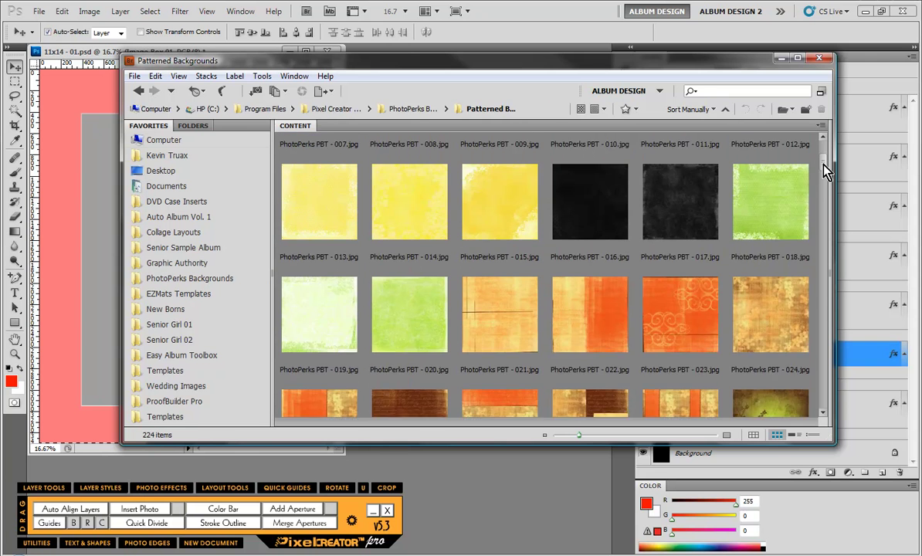
pyautogui.click(784, 262)
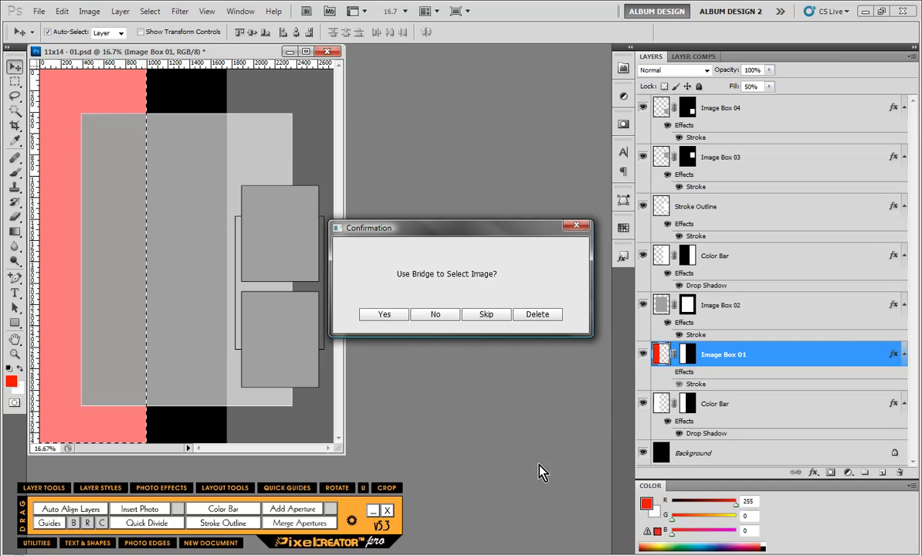
pyautogui.click(384, 315)
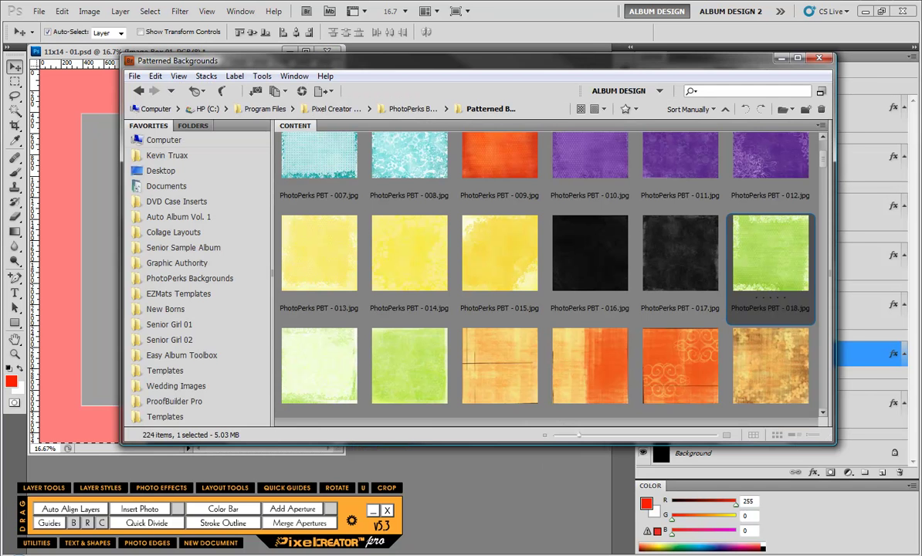
pyautogui.click(561, 533)
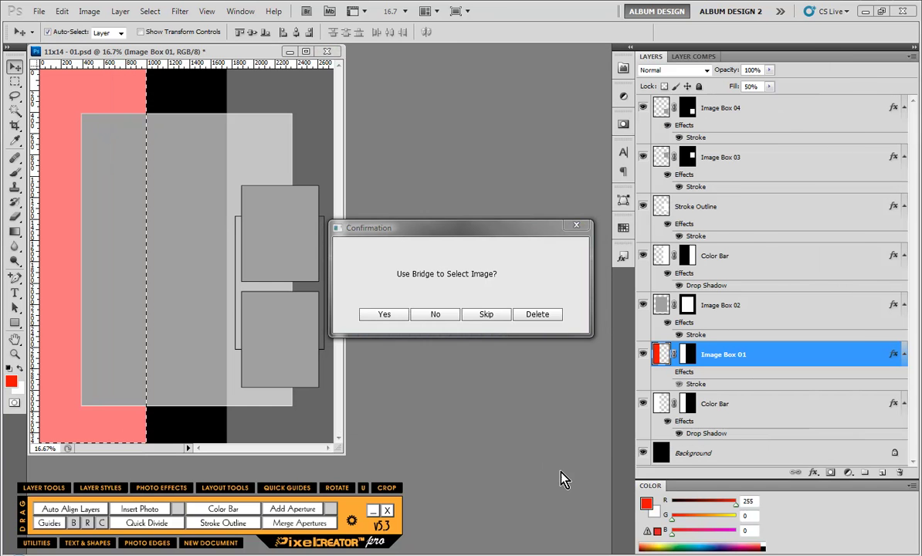
# Step: Place PhotoPerks PBT - 018.jpg into Image Box 01, nudged slightly down
pyautogui.click(394, 319)
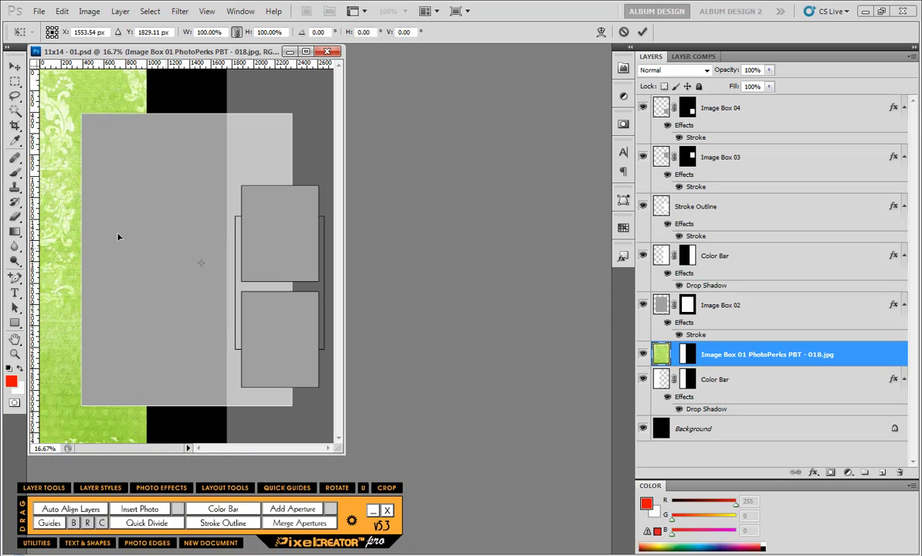
pyautogui.moveTo(99, 237); pyautogui.dragTo(98, 244)
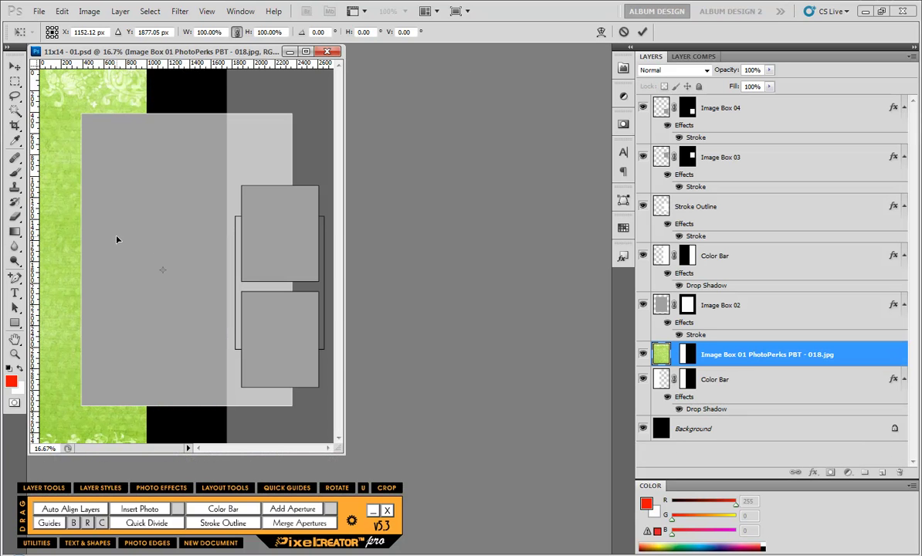
pyautogui.press('Return')
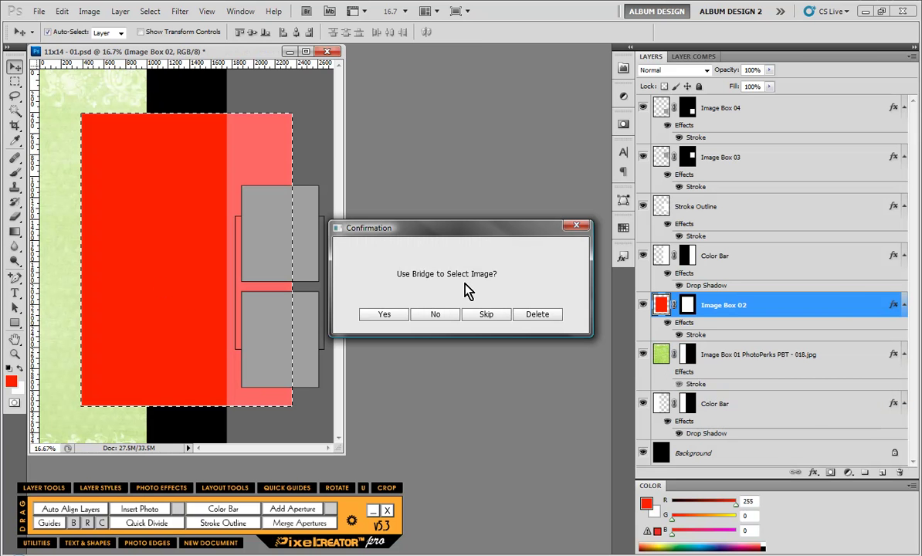
# Step: Insert IMG_7951-8_0x10_0-30A-Q012bw-15.jpg from Senior Girl 02 into Image Box 02
pyautogui.press('Return')
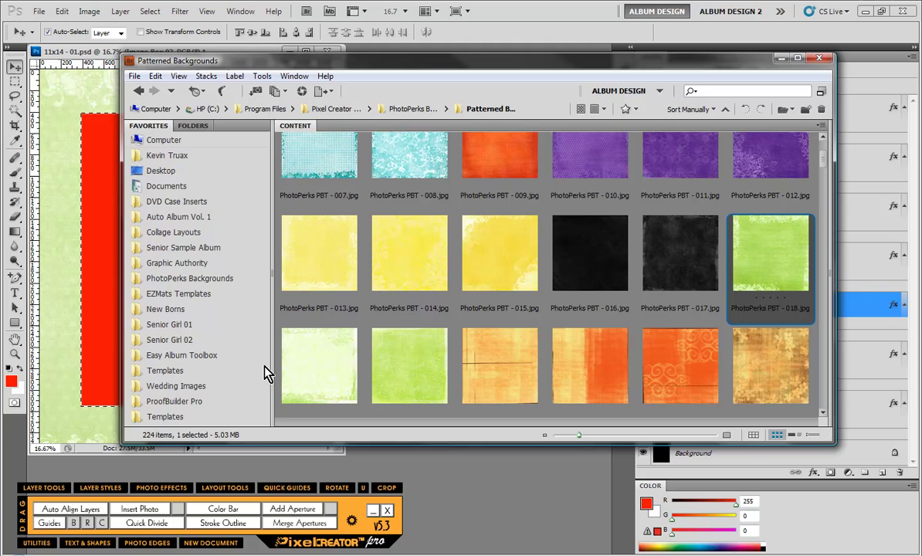
pyautogui.click(167, 326)
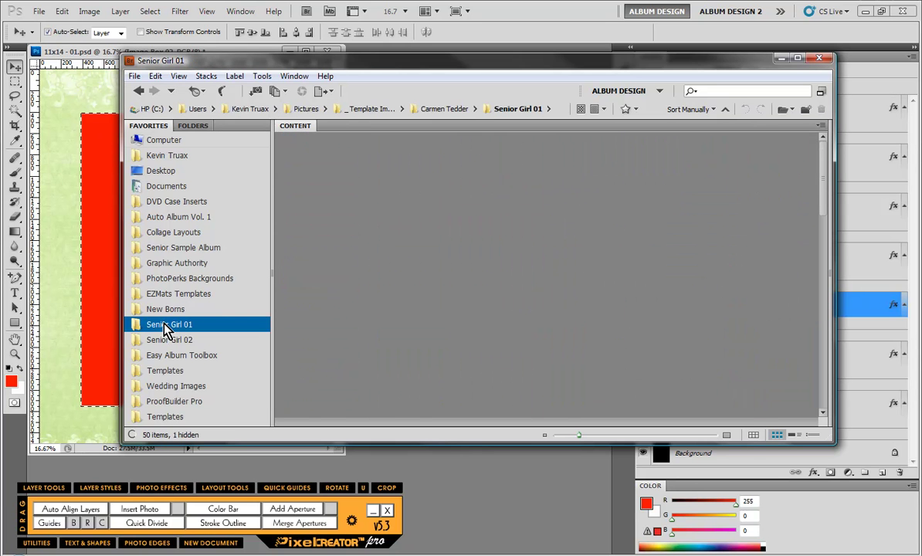
pyautogui.click(176, 340)
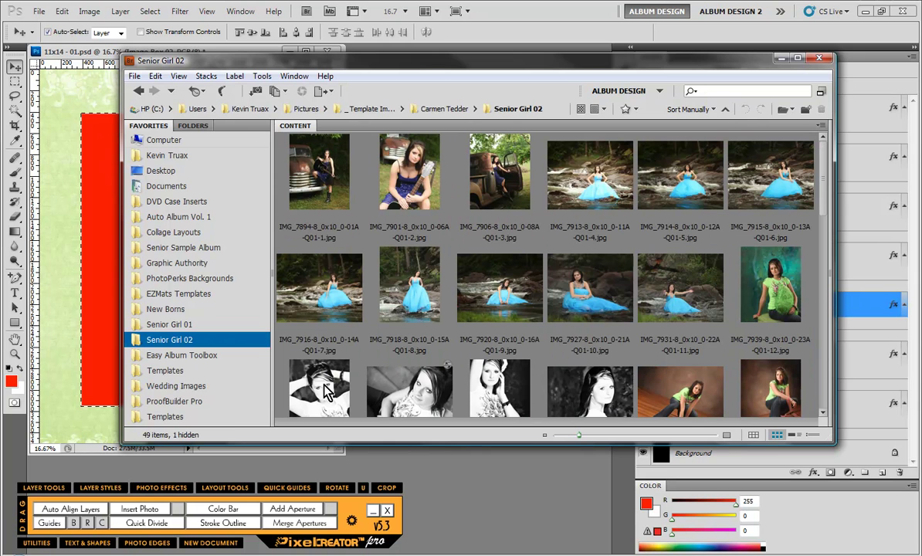
pyautogui.click(286, 357)
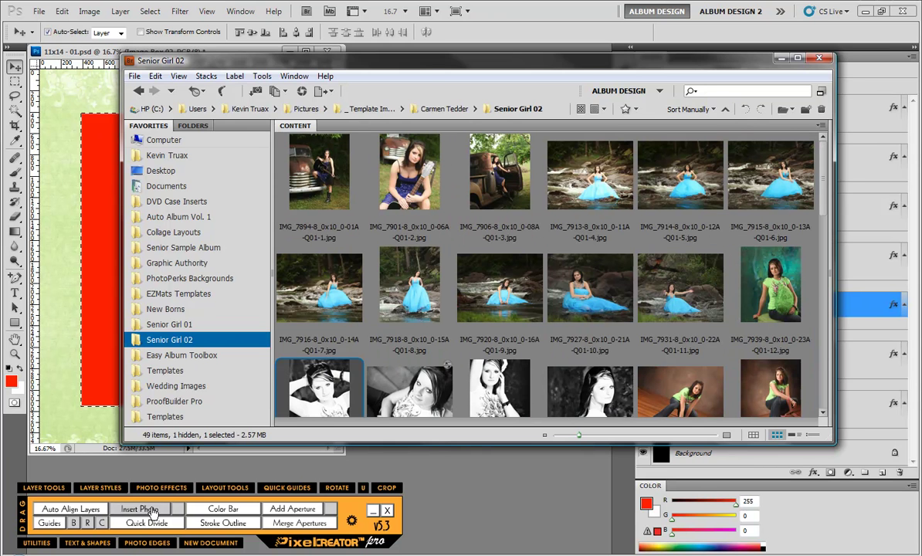
pyautogui.click(152, 511)
pyautogui.click(388, 317)
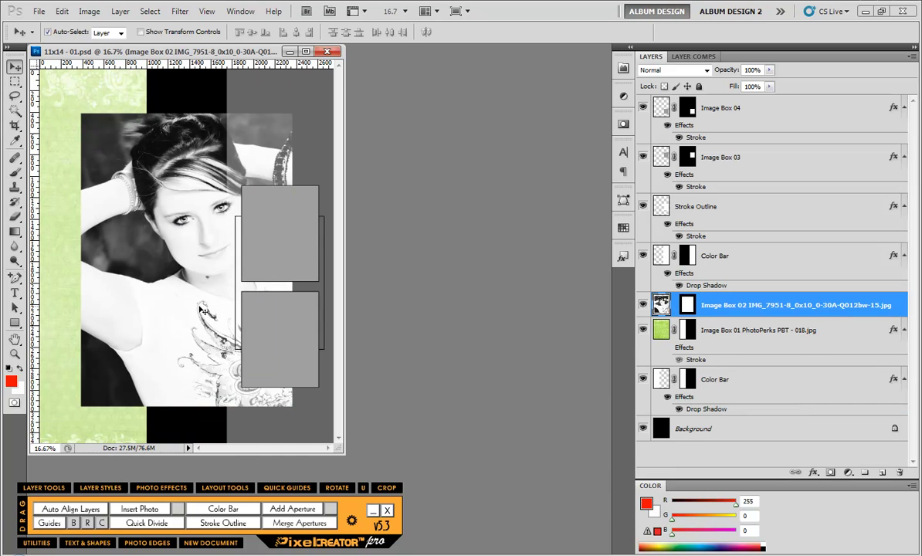
# Step: Shift the portrait left inside Image Box 02 to frame her face
pyautogui.moveTo(217, 326); pyautogui.dragTo(193, 326)
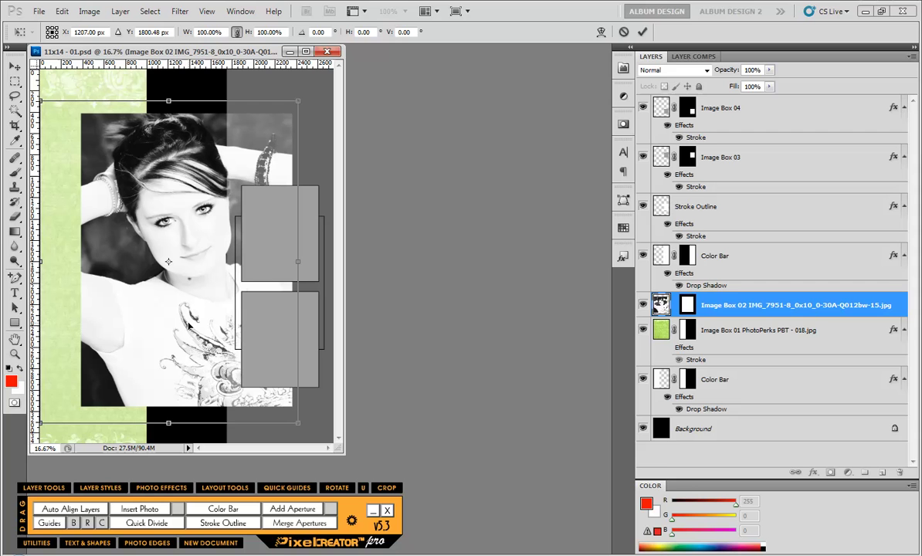
pyautogui.press('Return')
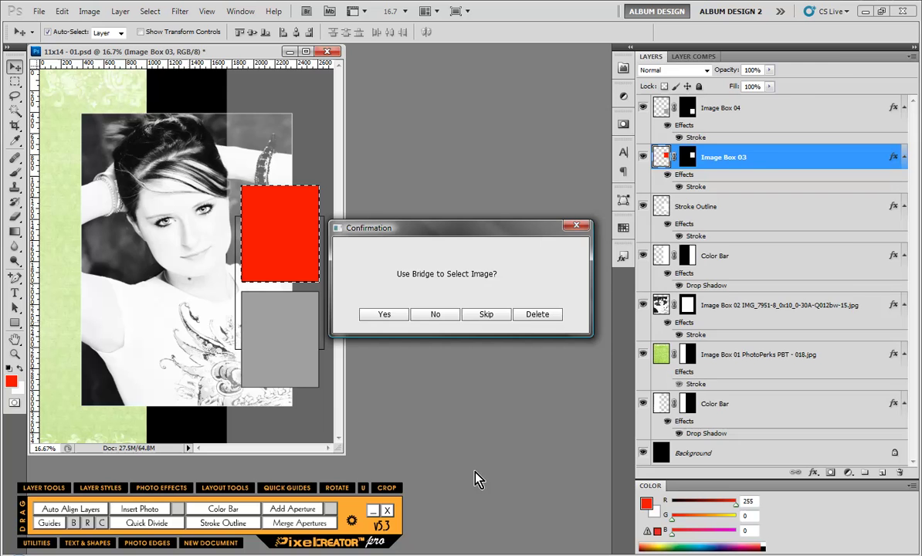
# Step: Select two more B&W Senior Girl 02 portraits, including IMG_7946-8_0x10_0-28A-Q01-13.jpg, for insertion
pyautogui.press('Return')
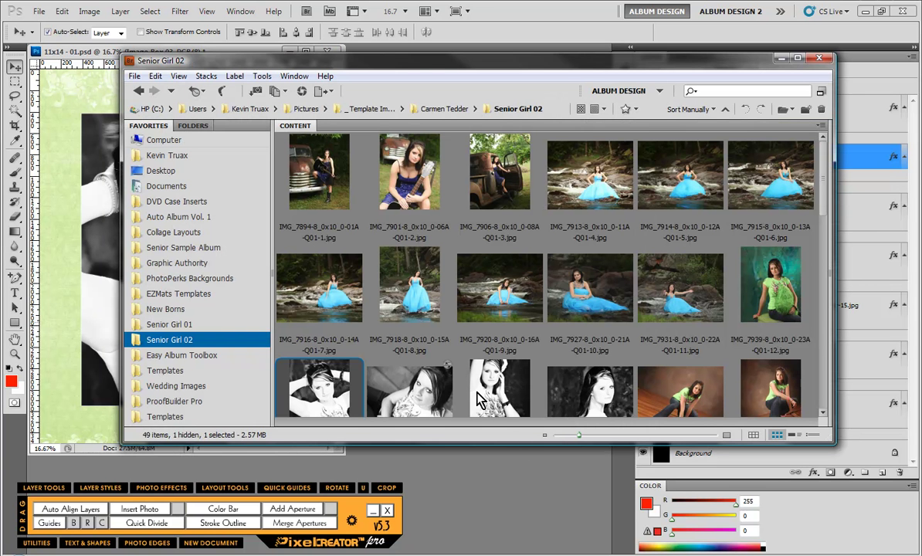
pyautogui.click(422, 376)
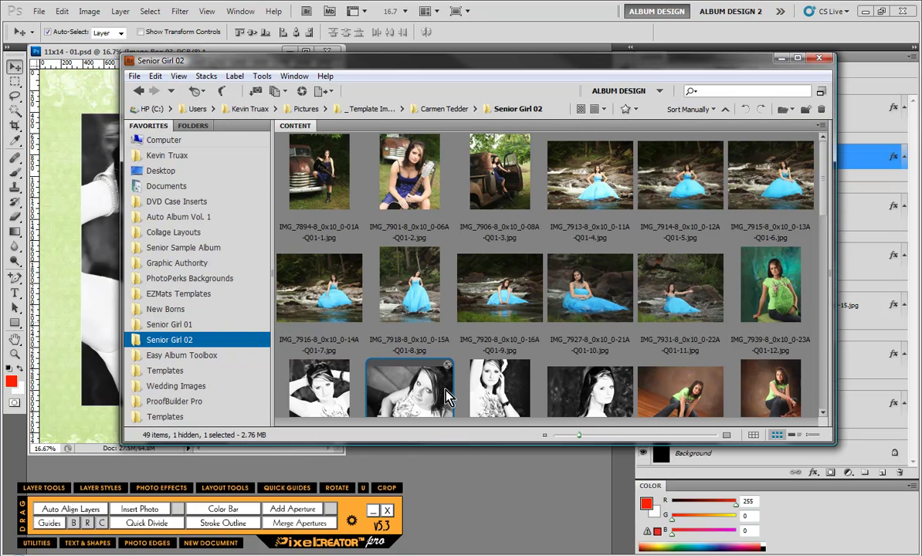
pyautogui.scroll(-3, 821, 201)
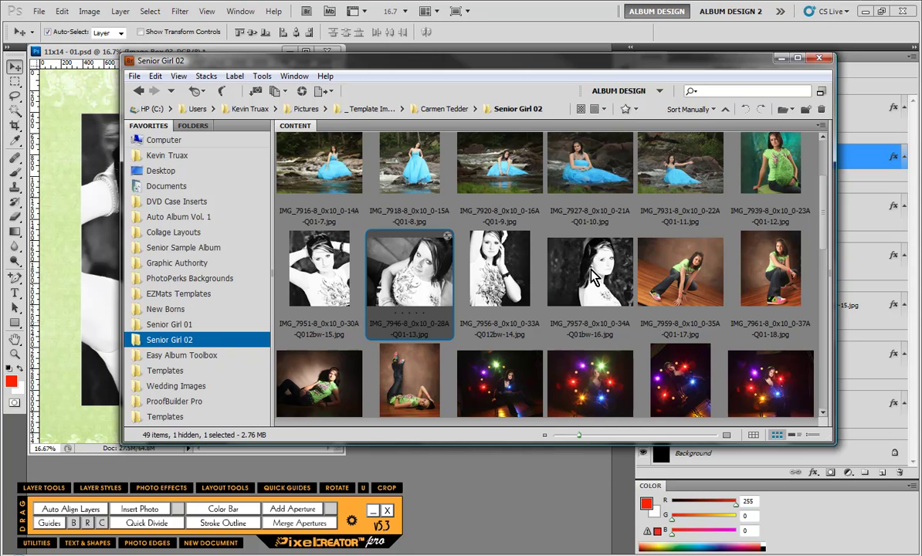
pyautogui.keyDown('ctrl'); pyautogui.click(555, 264); pyautogui.keyUp('ctrl')
pyautogui.click(533, 472)
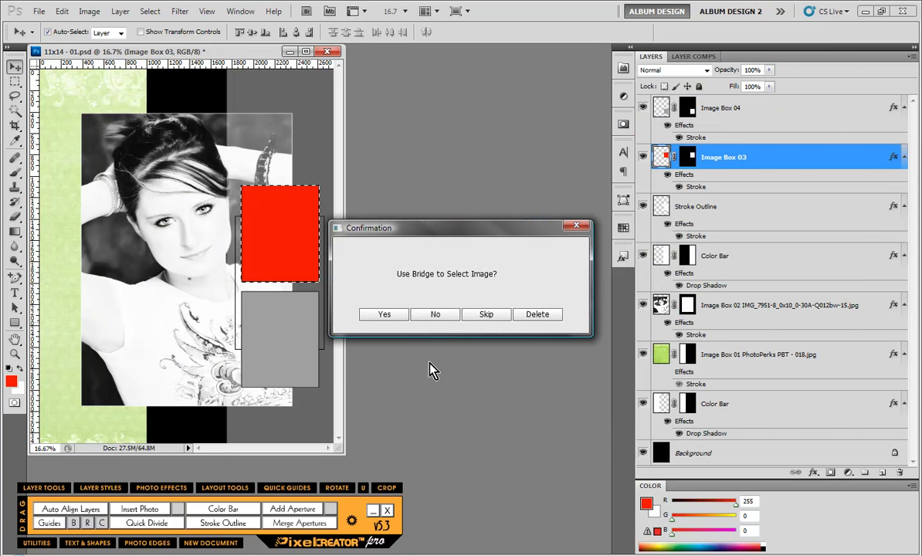
# Step: Place the two portraits in the small boxes, setting the fourth photo slightly lower
pyautogui.click(392, 315)
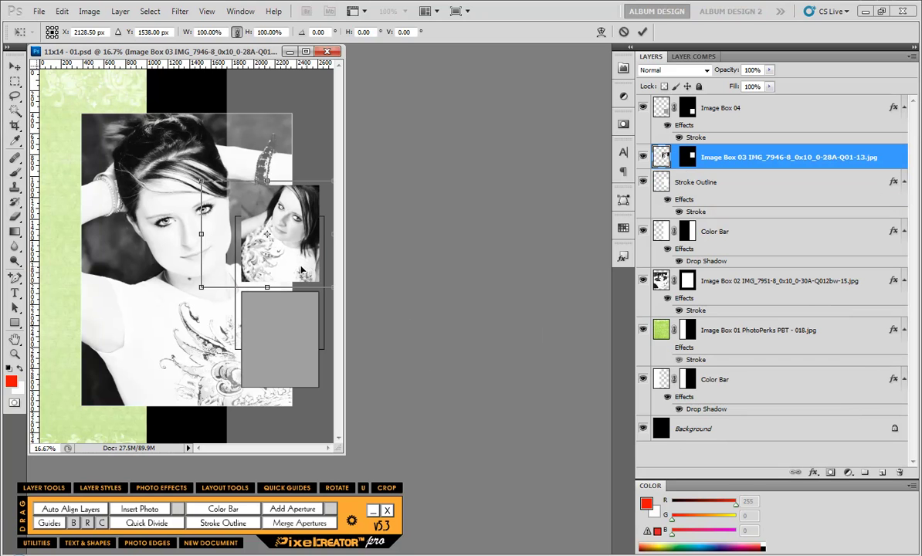
pyautogui.press('Return')
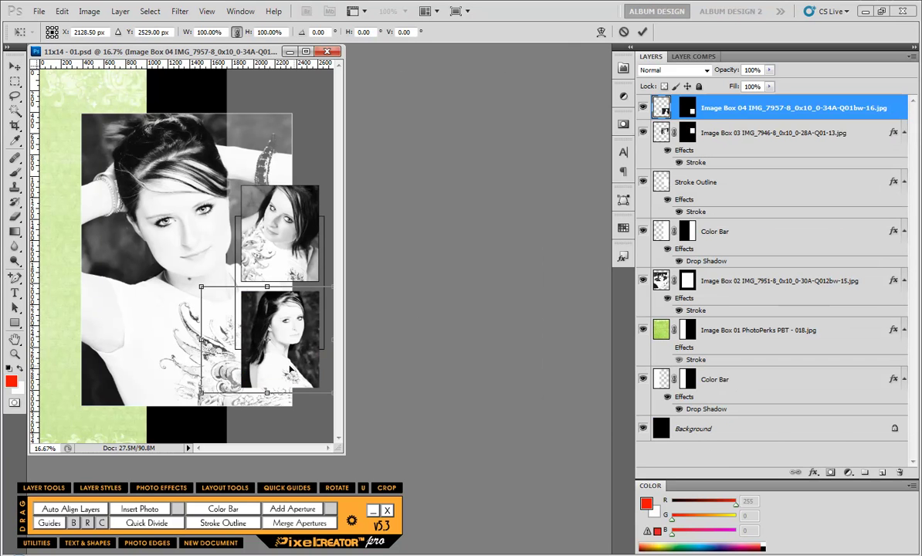
pyautogui.moveTo(304, 361)
pyautogui.mouseDown()
pyautogui.moveTo(295, 365)
pyautogui.moveTo(303, 362)
pyautogui.mouseUp()
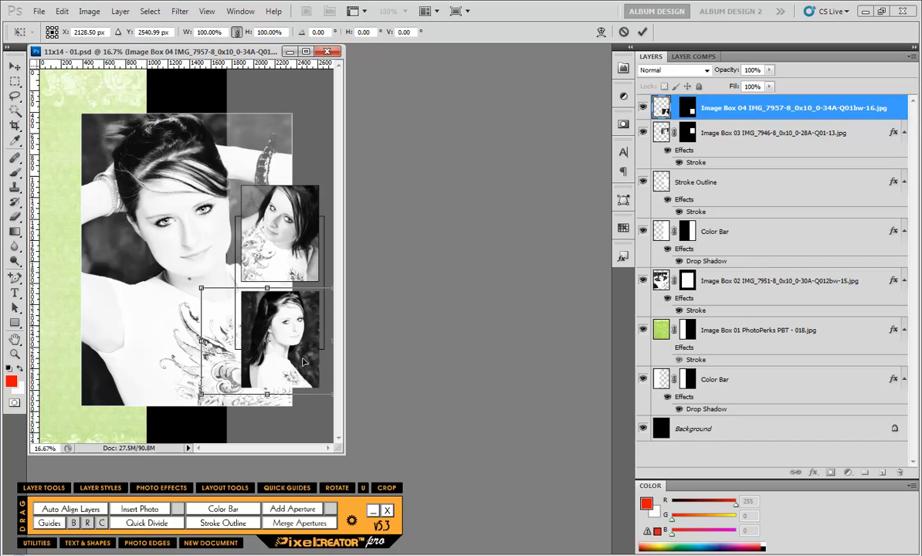
pyautogui.press('Return')
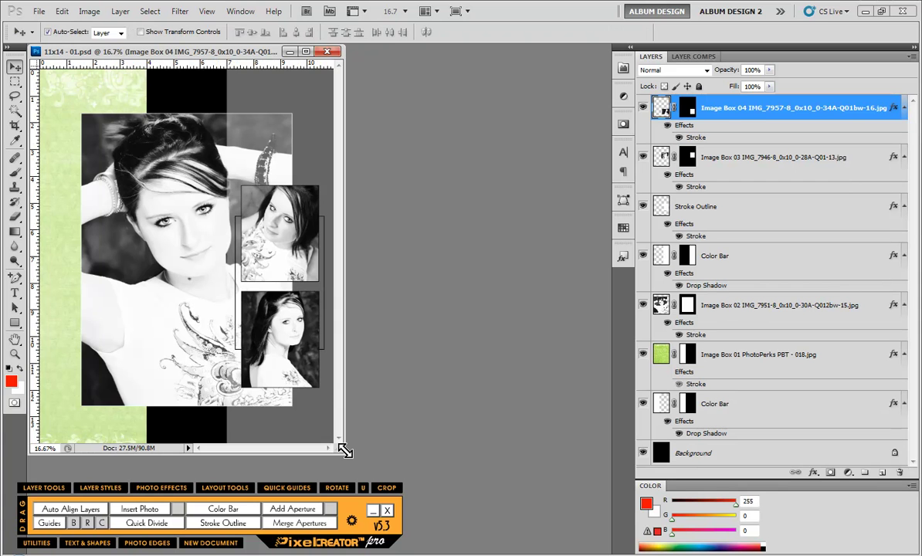
pyautogui.moveTo(344, 451); pyautogui.dragTo(401, 455)
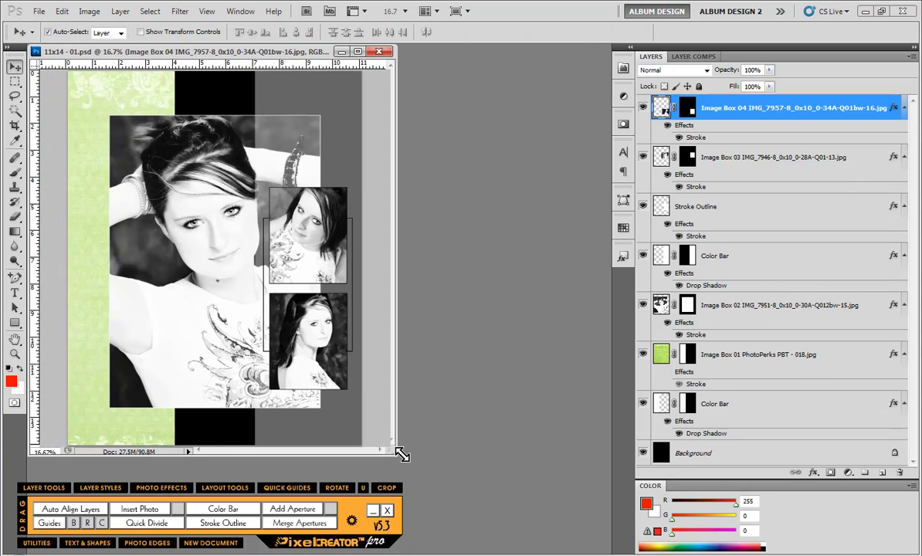
pyautogui.click(99, 121)
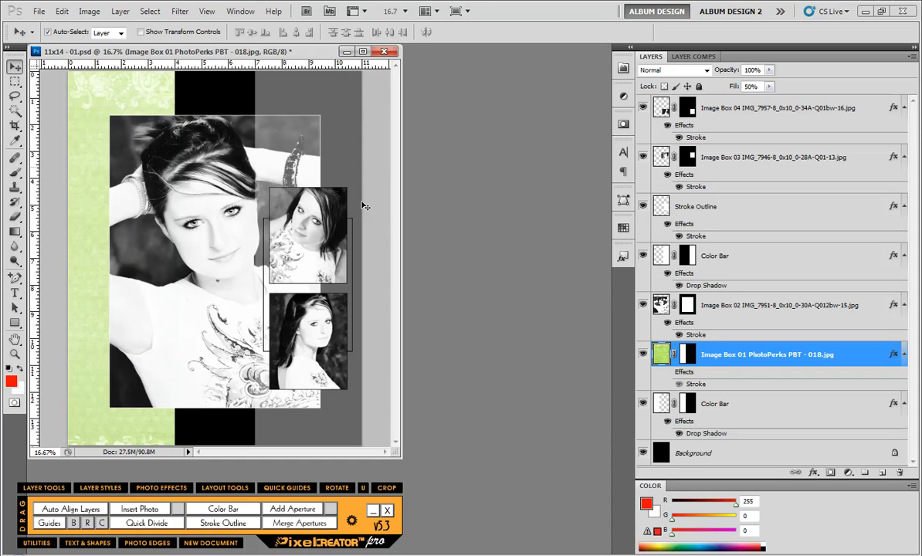
# Step: Tint the strip teal with Color Balance plus clipped colorized Hue/Saturation (Hue 188, Saturation 97, Lightness -60)
pyautogui.click(624, 99)
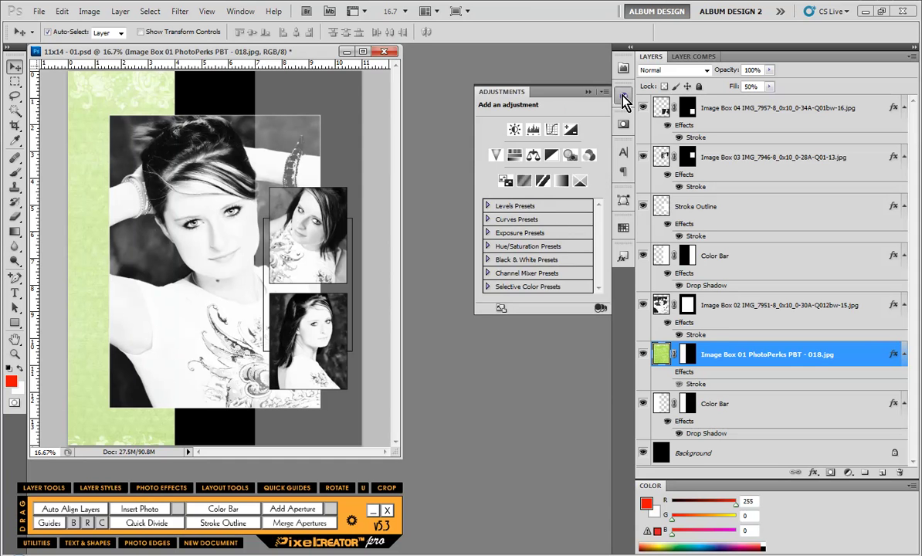
pyautogui.click(533, 157)
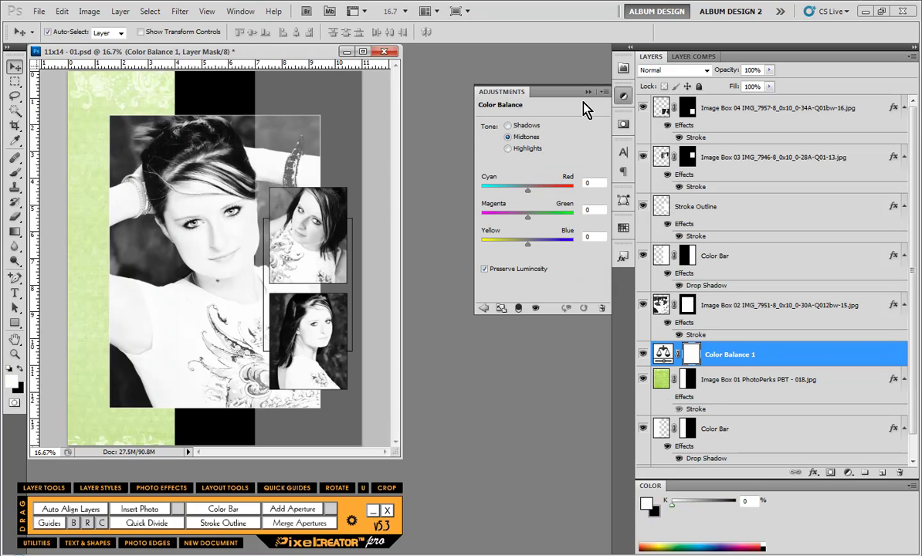
pyautogui.click(483, 308)
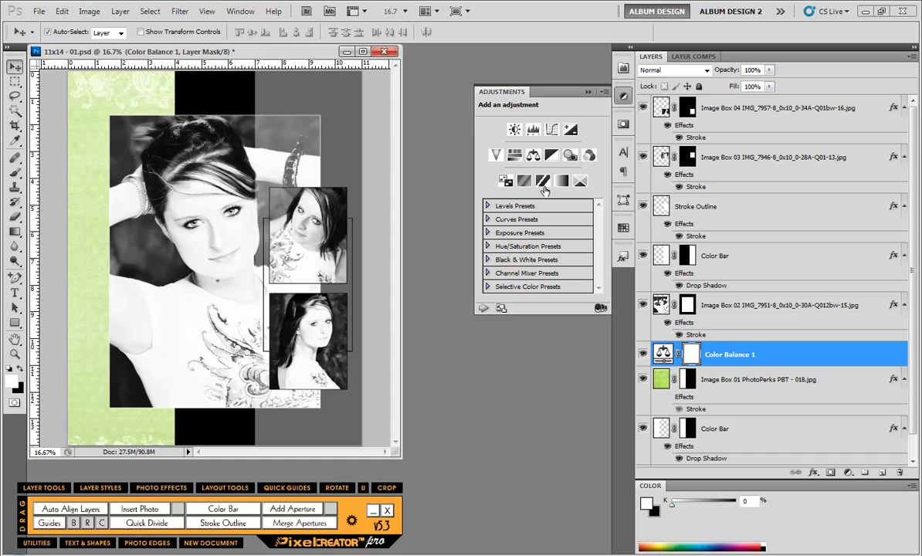
pyautogui.click(515, 155)
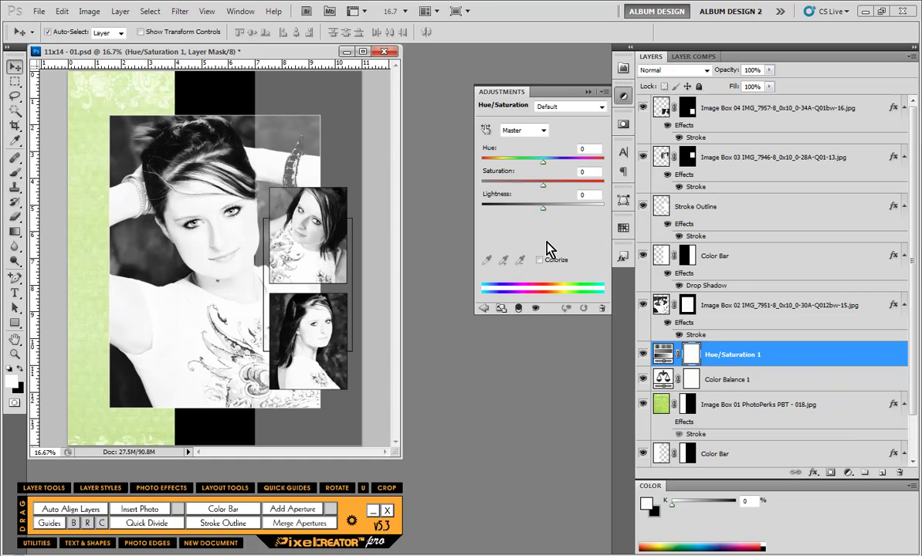
pyautogui.click(539, 260)
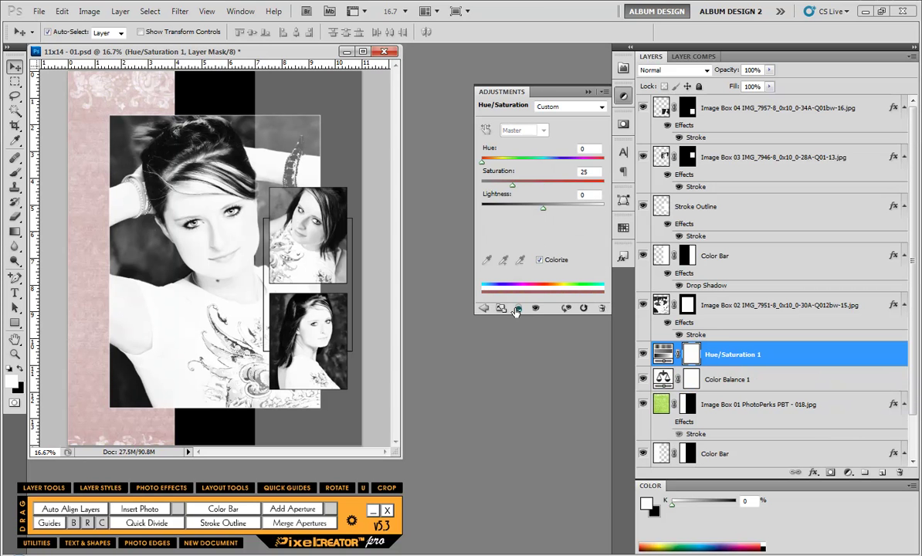
pyautogui.click(501, 308)
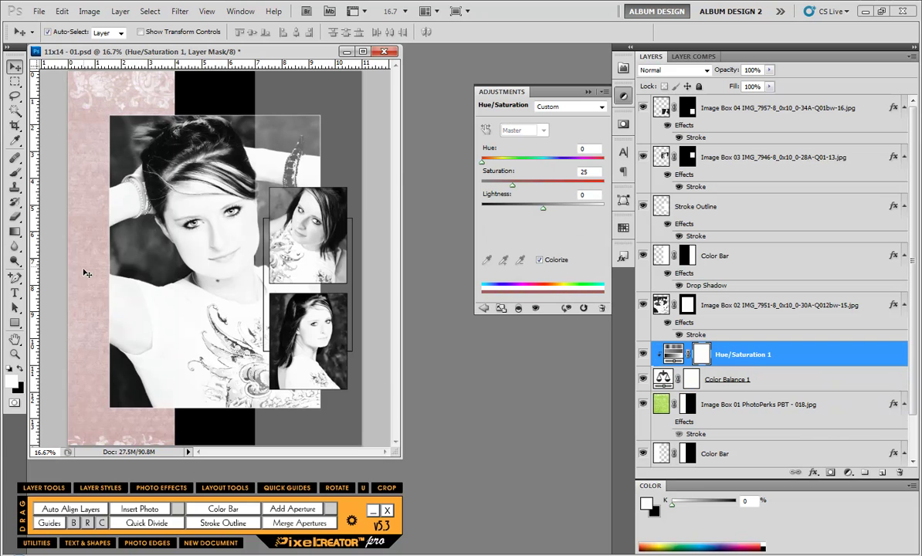
pyautogui.moveTo(543, 208); pyautogui.dragTo(570, 191)
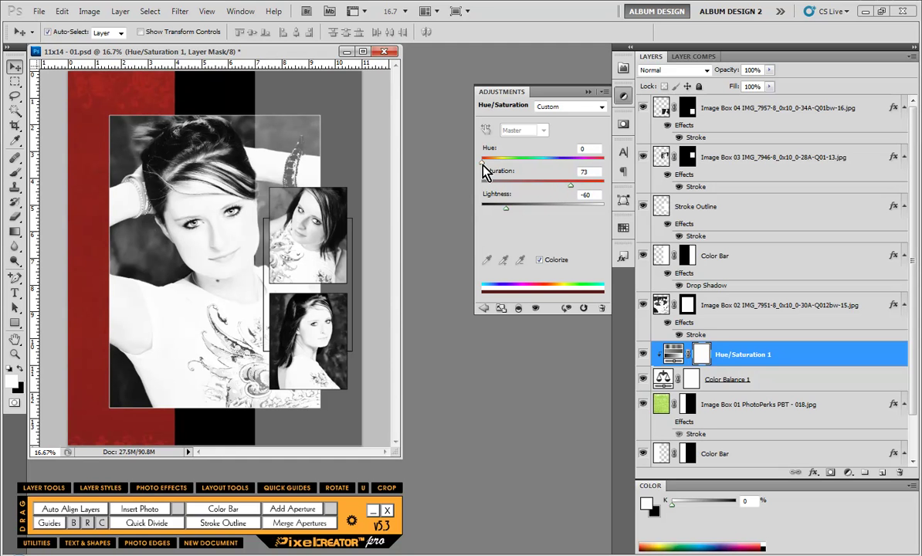
pyautogui.moveTo(483, 164); pyautogui.dragTo(602, 186)
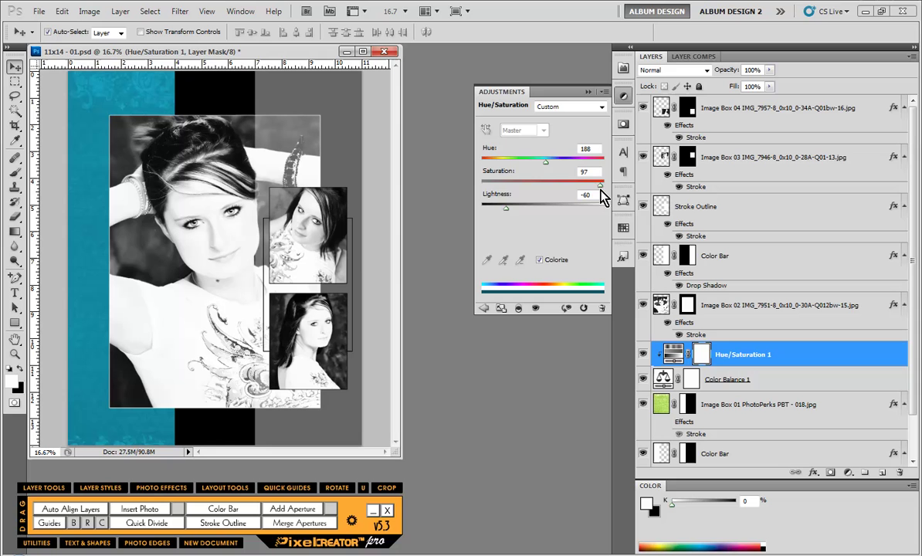
pyautogui.click(498, 358)
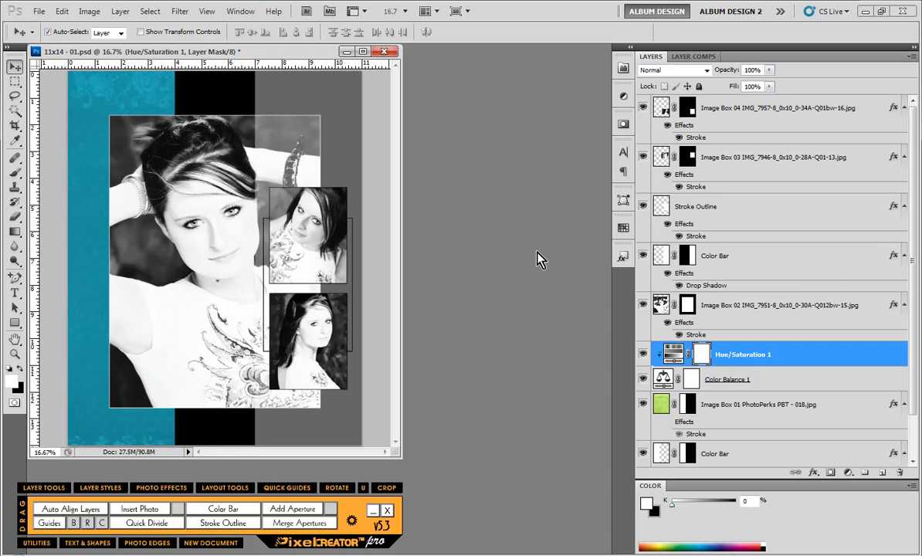
# Step: Close the collage document without saving and start a new document
pyautogui.click(390, 54)
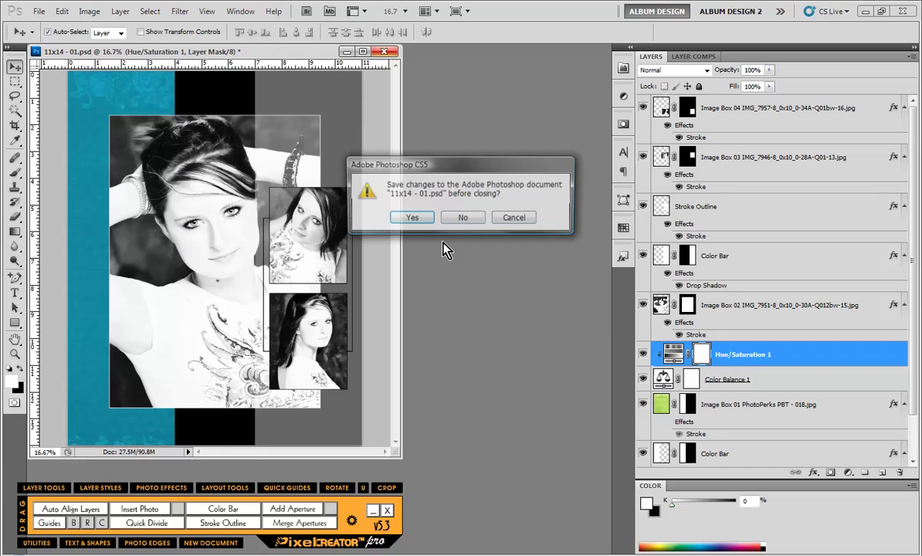
pyautogui.click(467, 214)
pyautogui.click(37, 11)
pyautogui.click(40, 35)
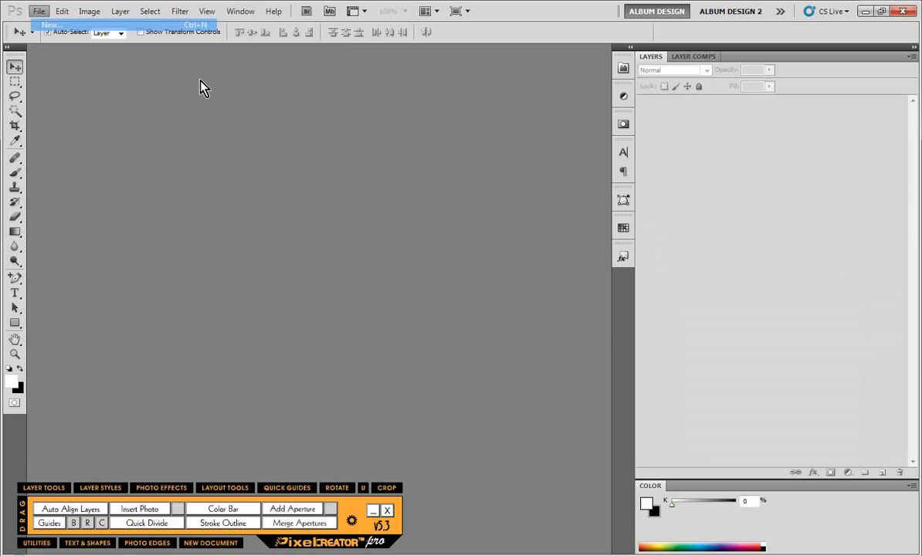
# Step: Create a 24 x 36 inch page at 300 pixels per inch, fitted in view
pyautogui.click(347, 170)
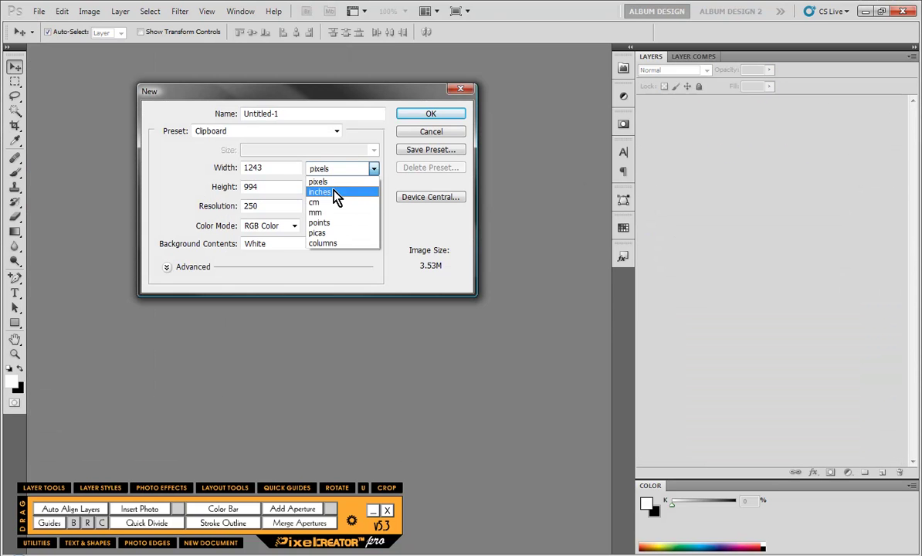
pyautogui.click(363, 188)
pyautogui.doubleClick(275, 171)
pyautogui.write('24')
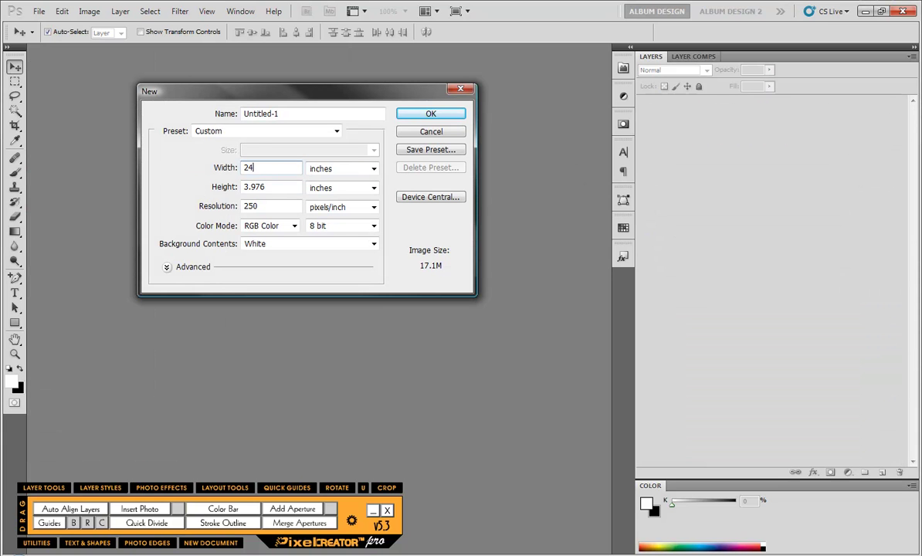
pyautogui.press('Tab')
pyautogui.write('36')
pyautogui.press('Tab')
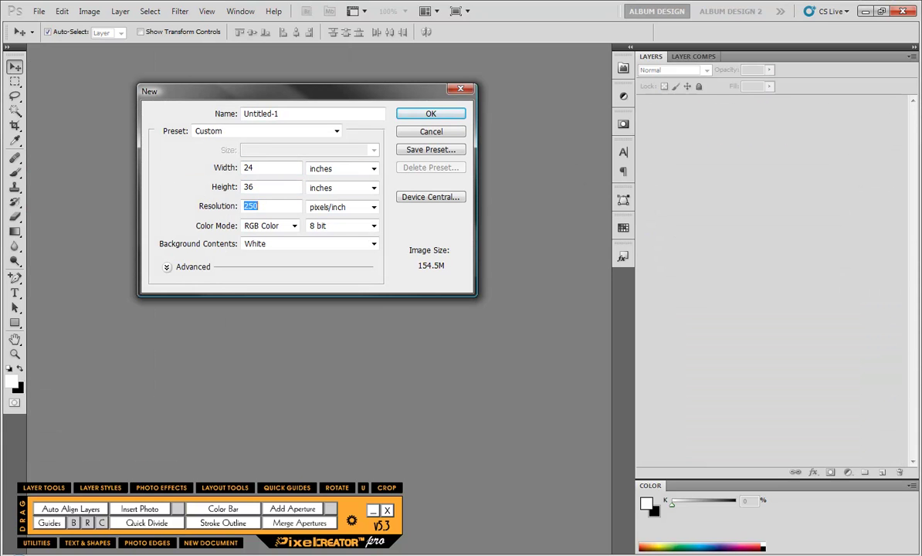
pyautogui.write('300')
pyautogui.press('Return')
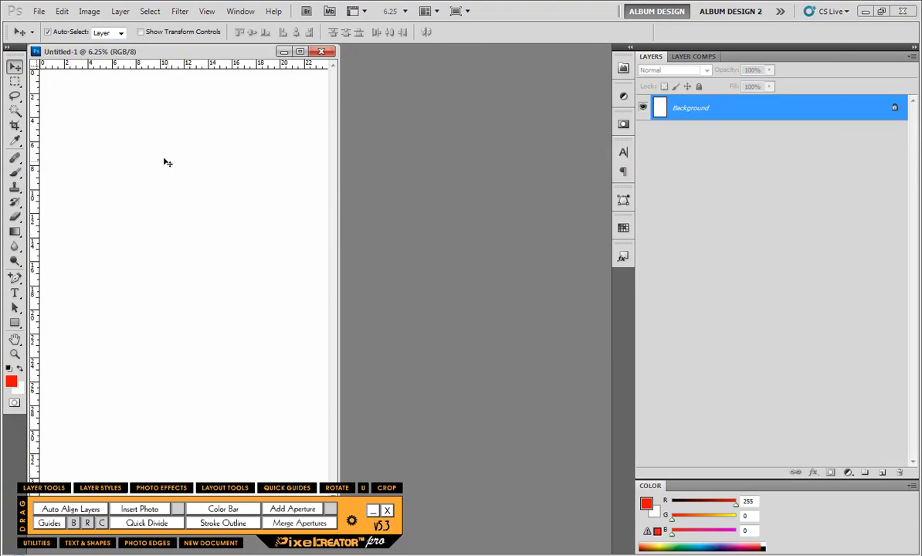
pyautogui.hotkey('ctrl', '0')
# Step: In Bridge, go back to Designer Templates and run the 11x14 - 01.jsx template script
pyautogui.hotkey('ctrl', 'alt', 'o')
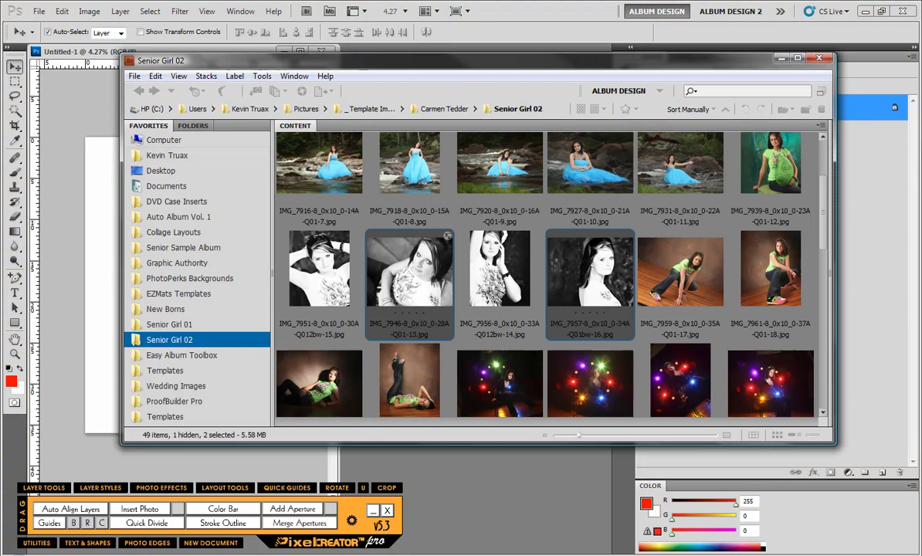
pyautogui.click(139, 92)
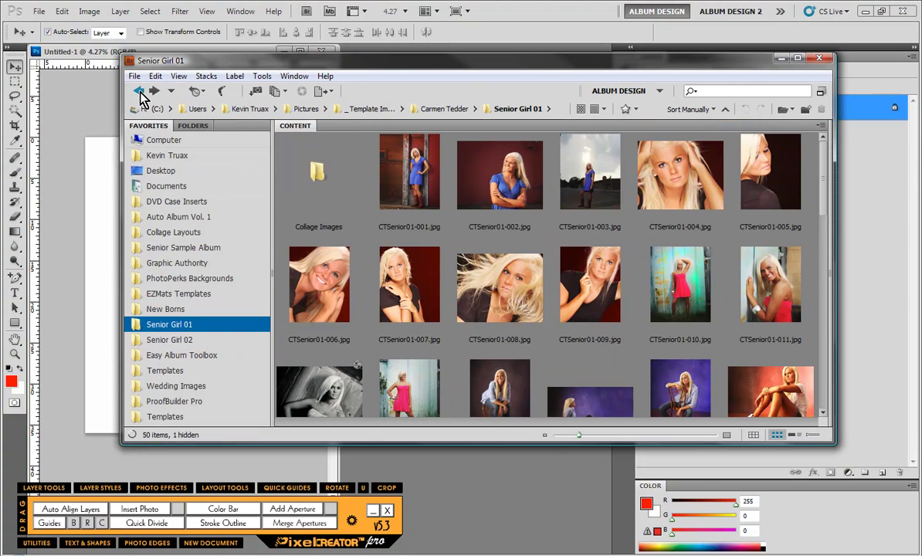
pyautogui.click(139, 92)
pyautogui.click(139, 93)
pyautogui.click(139, 92)
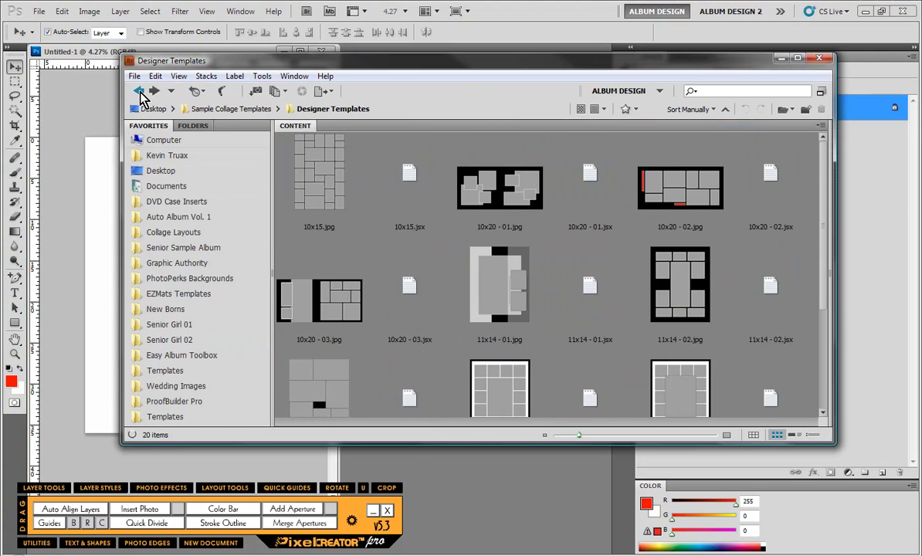
pyautogui.click(139, 93)
pyautogui.click(154, 92)
pyautogui.click(588, 284)
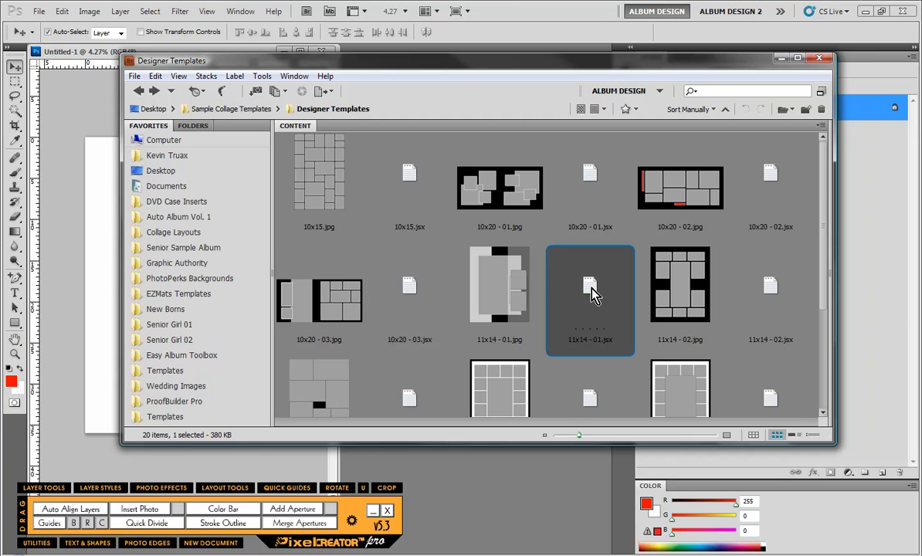
pyautogui.doubleClick(592, 290)
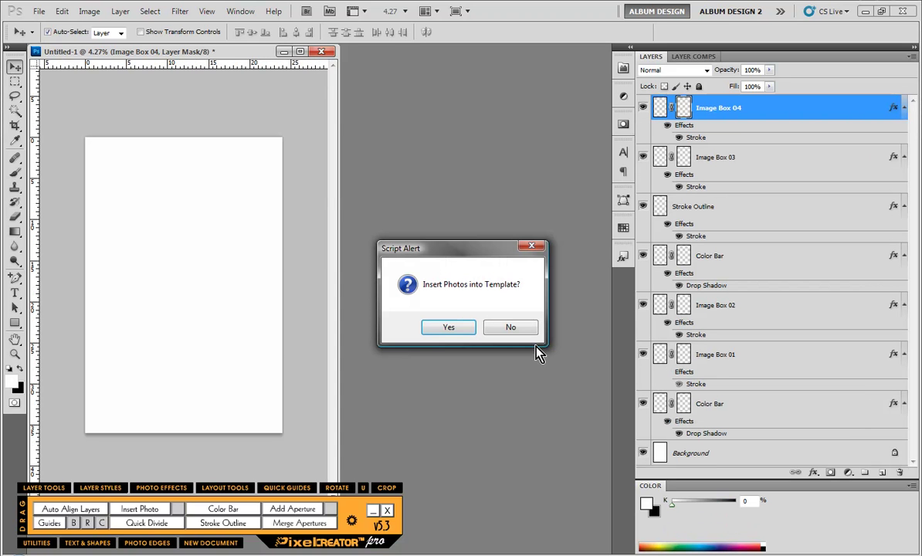
# Step: Agree to insert photos into the template and delete the Image Box 01 placeholder
pyautogui.click(437, 329)
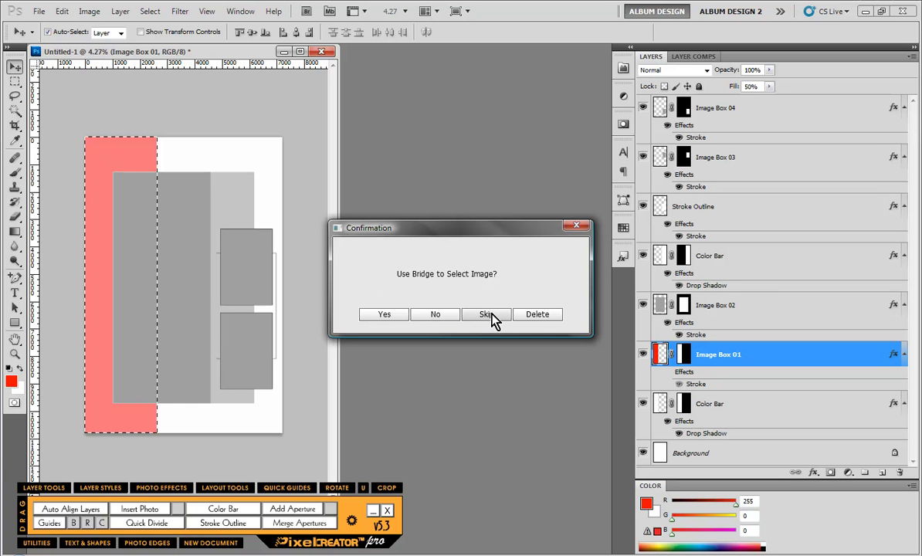
pyautogui.click(538, 316)
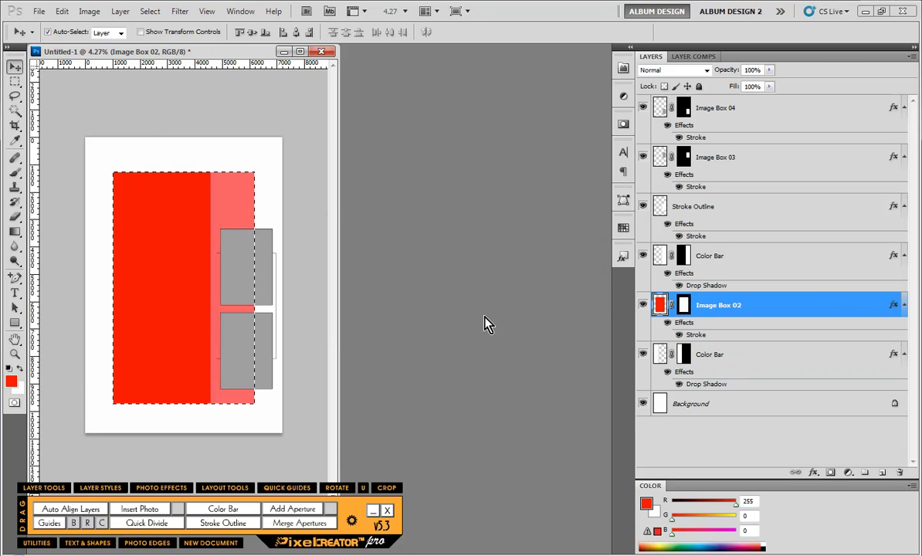
# Step: Pick the image through Bridge, selecting CTSenior01-021 in the Senior Girl 01 folder
pyautogui.click(386, 312)
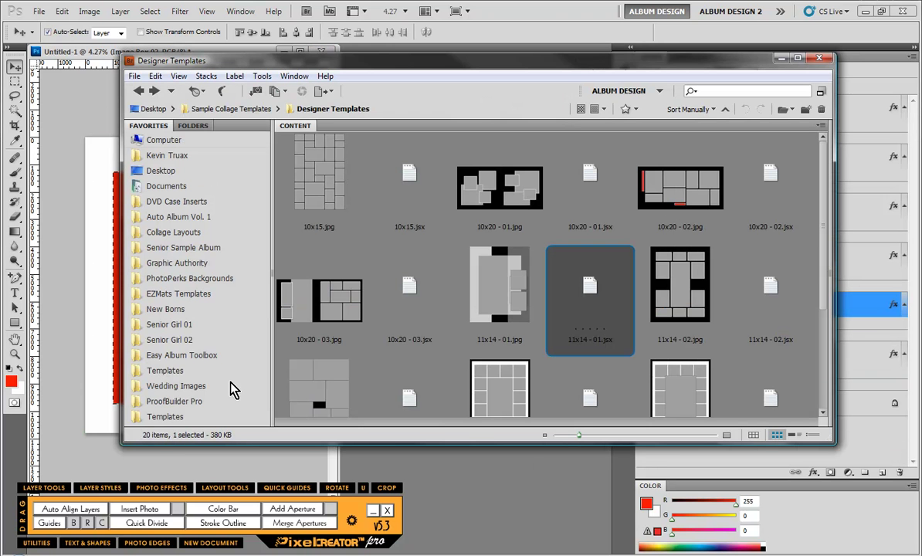
pyautogui.click(168, 339)
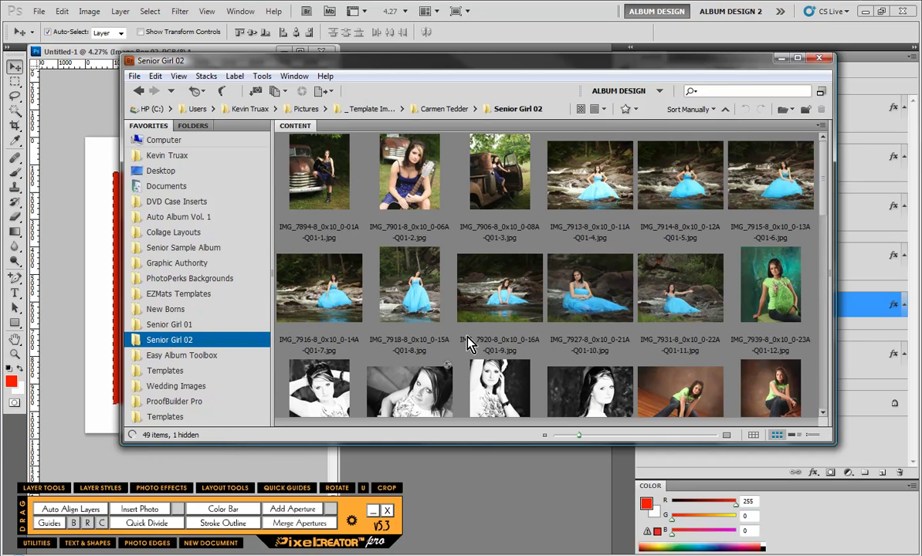
pyautogui.click(164, 324)
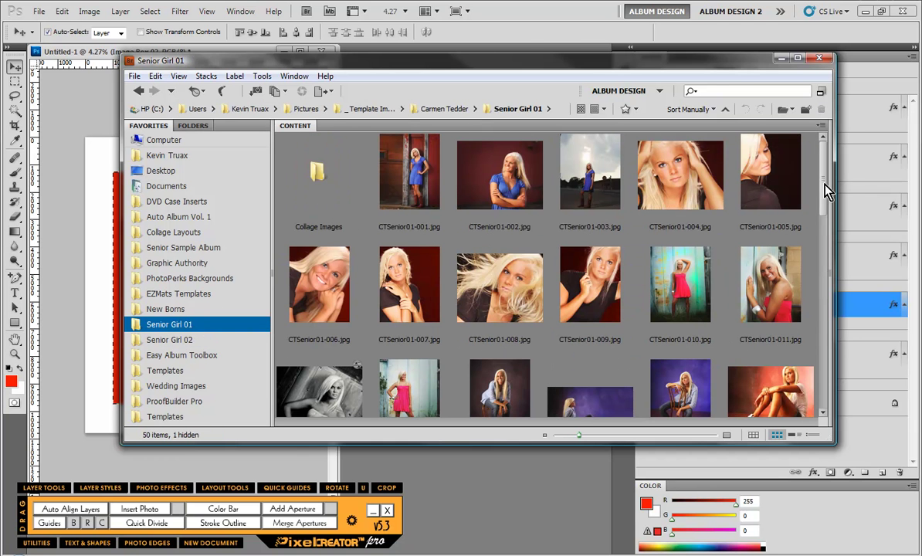
pyautogui.scroll(-4, 763, 220)
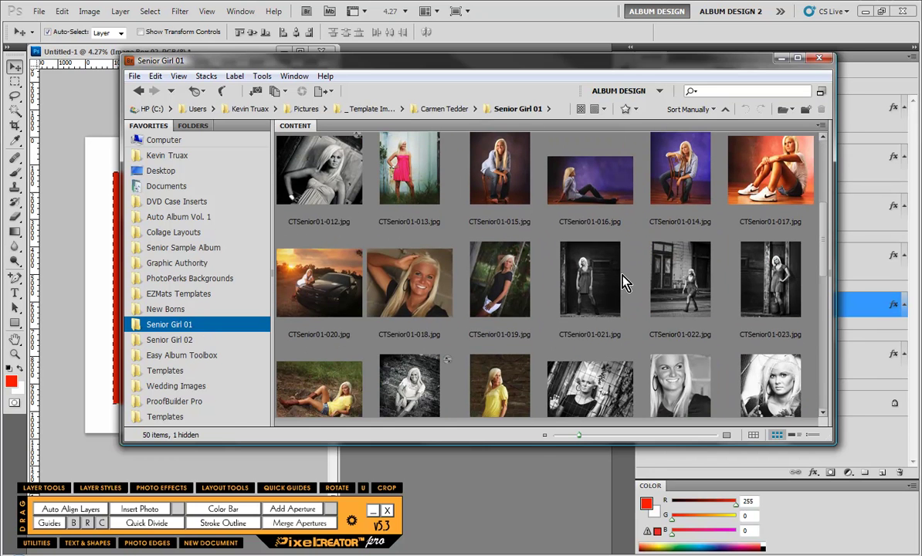
pyautogui.click(602, 292)
# Step: Send CTSenior01-021 back to Photoshop and confirm placing it into Image Box 02
pyautogui.click(485, 456)
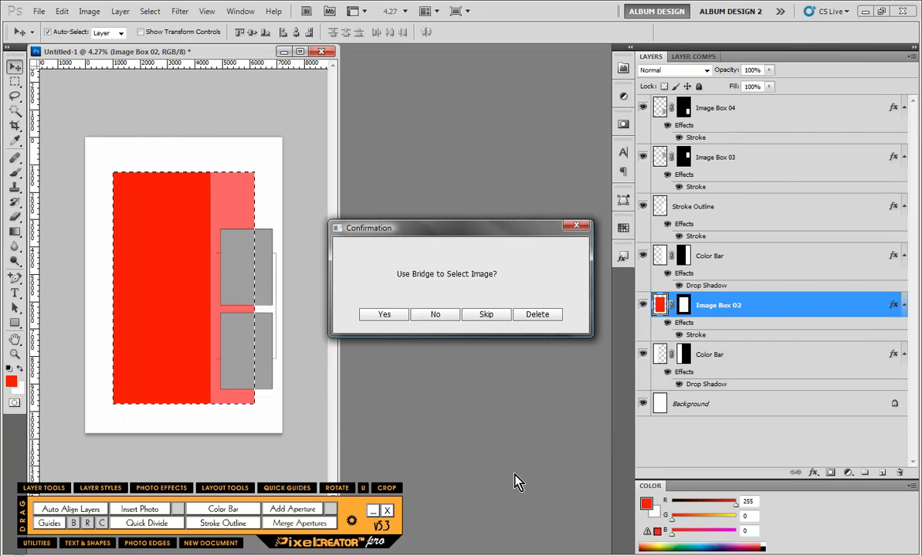
pyautogui.click(377, 312)
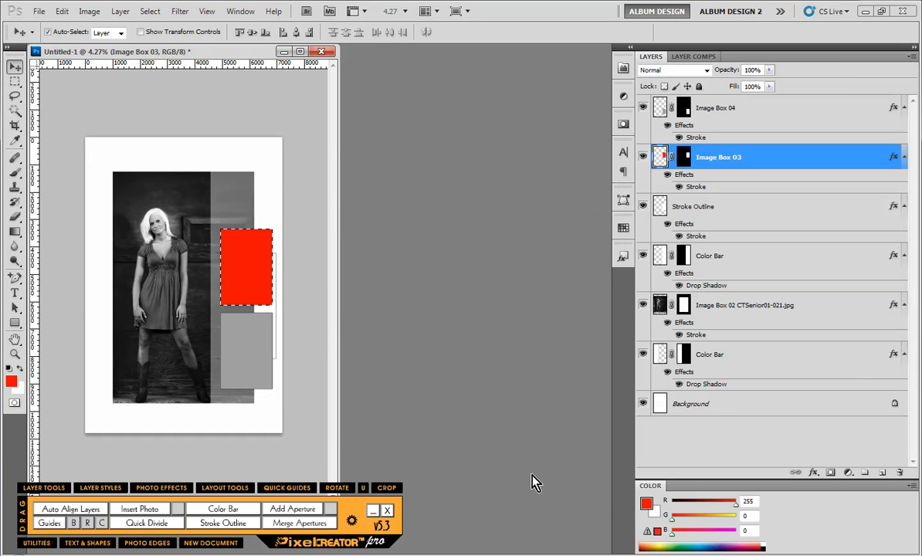
# Step: Select CTSenior01-023 and CTSenior01-022 in Bridge and send both to Photoshop
pyautogui.press('Return')
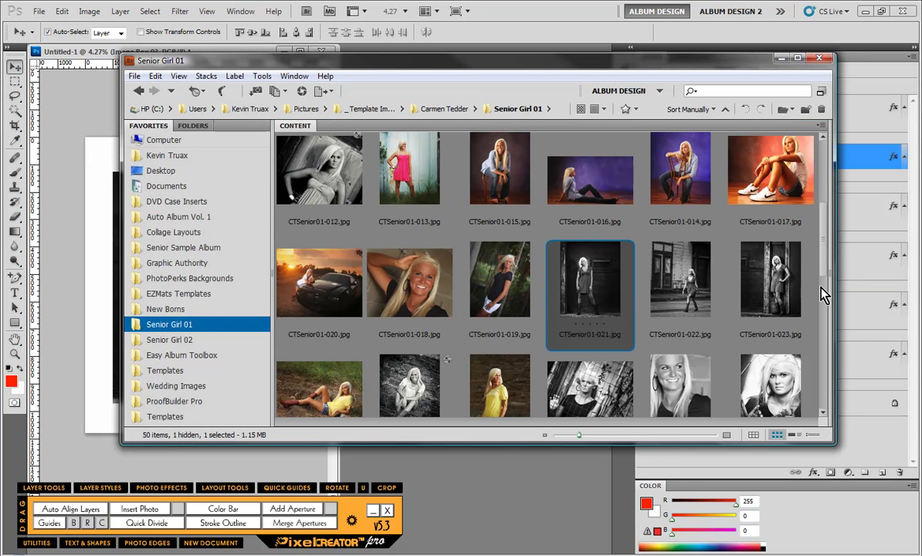
pyautogui.click(776, 271)
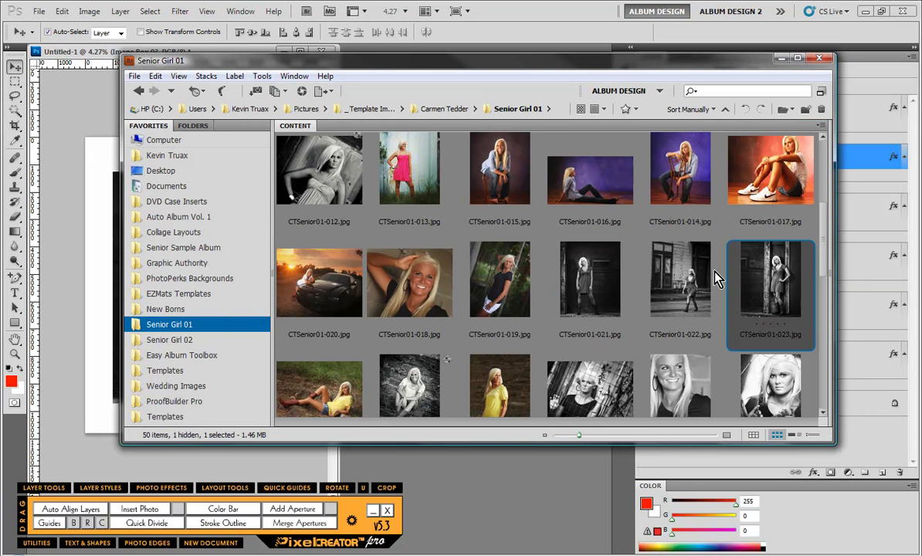
pyautogui.keyDown('ctrl'); pyautogui.click(656, 258); pyautogui.keyUp('ctrl')
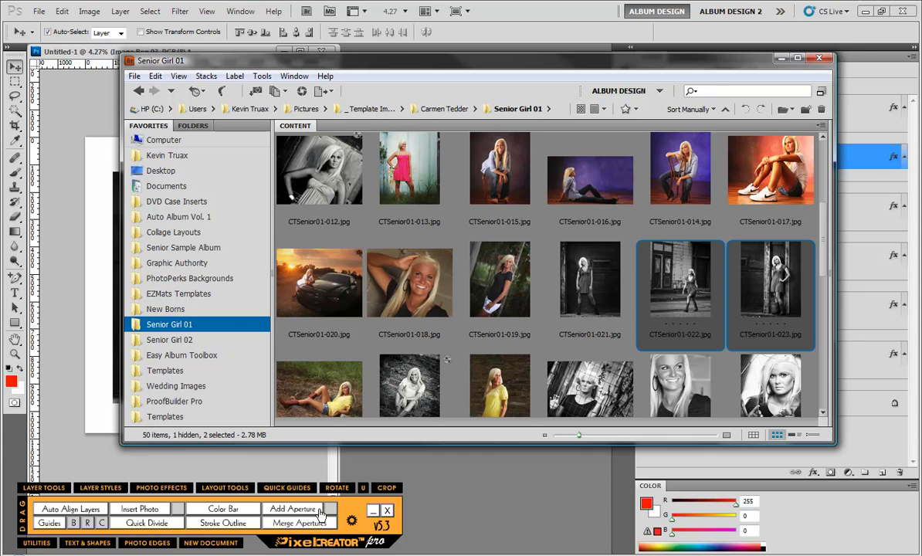
pyautogui.click(437, 481)
pyautogui.click(363, 315)
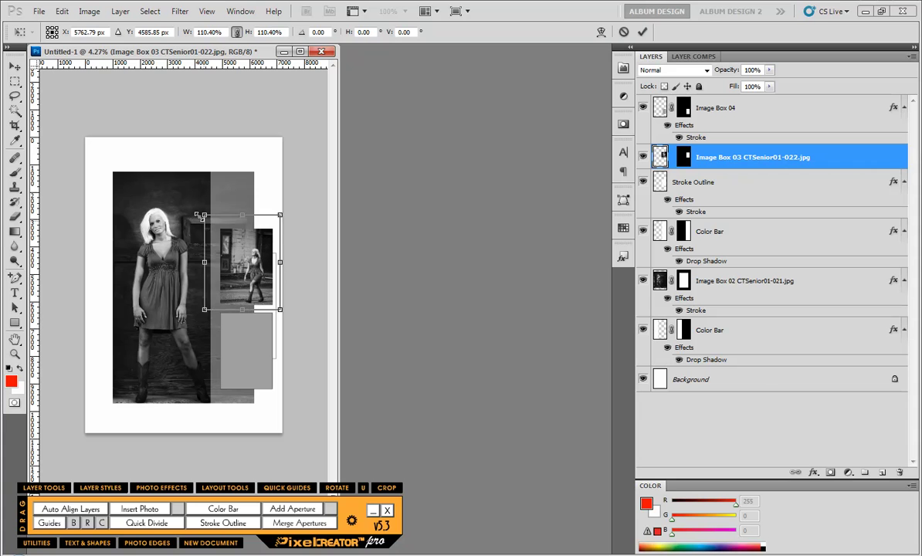
# Step: Enlarge CTSenior01-022 to about 128% and nudge it left within Image Box 03
pyautogui.moveTo(203, 215); pyautogui.dragTo(194, 201)
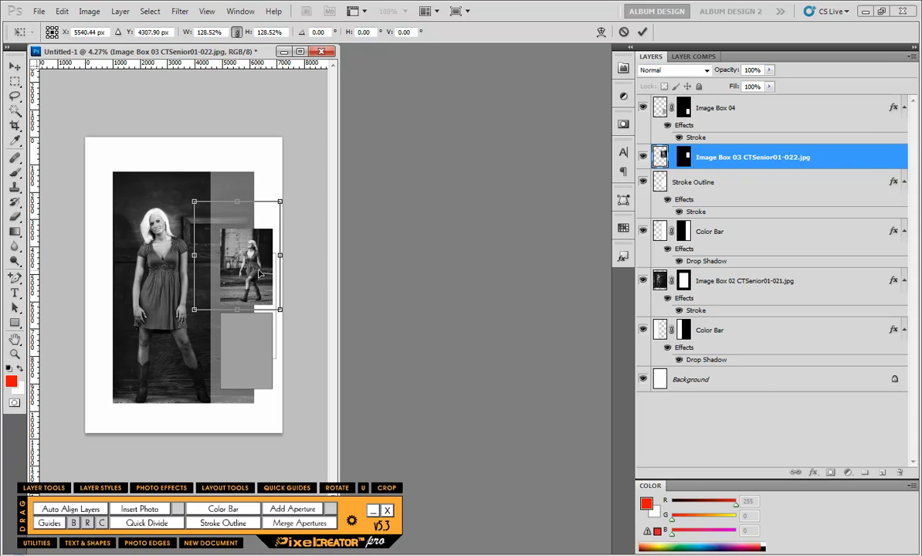
pyautogui.moveTo(254, 259); pyautogui.dragTo(251, 260)
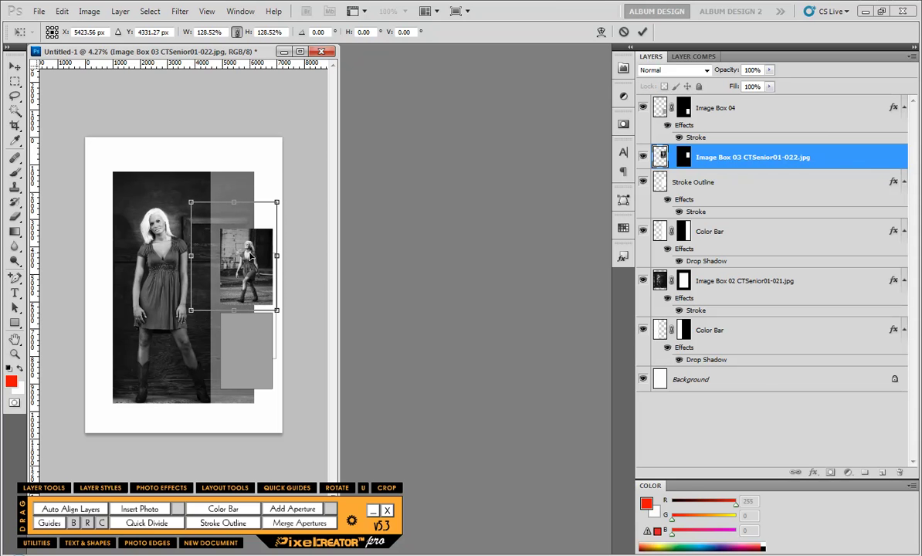
pyautogui.press('Return')
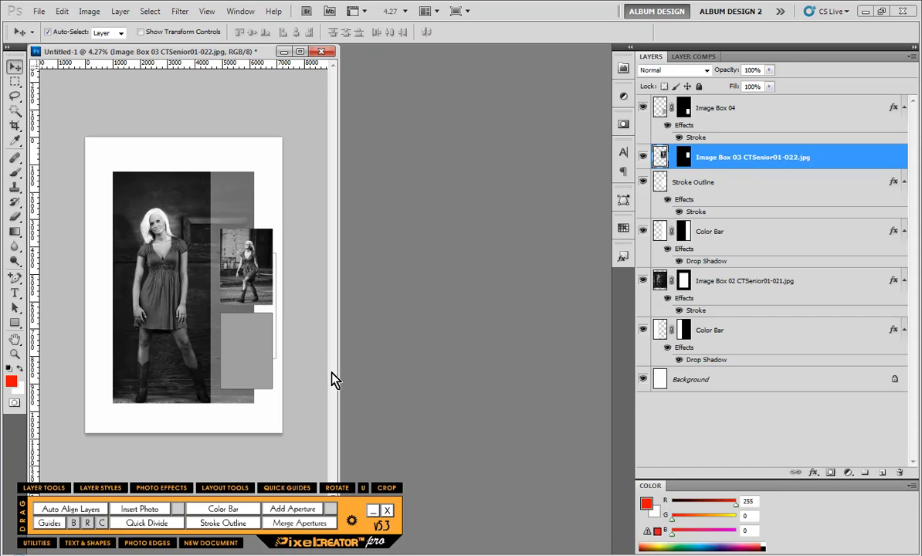
# Step: Move on to Image Box 04 and shift CTSenior01-023 slightly left and down
pyautogui.hotkey('alt', ']')
pyautogui.hotkey('alt', 'BackSpace')
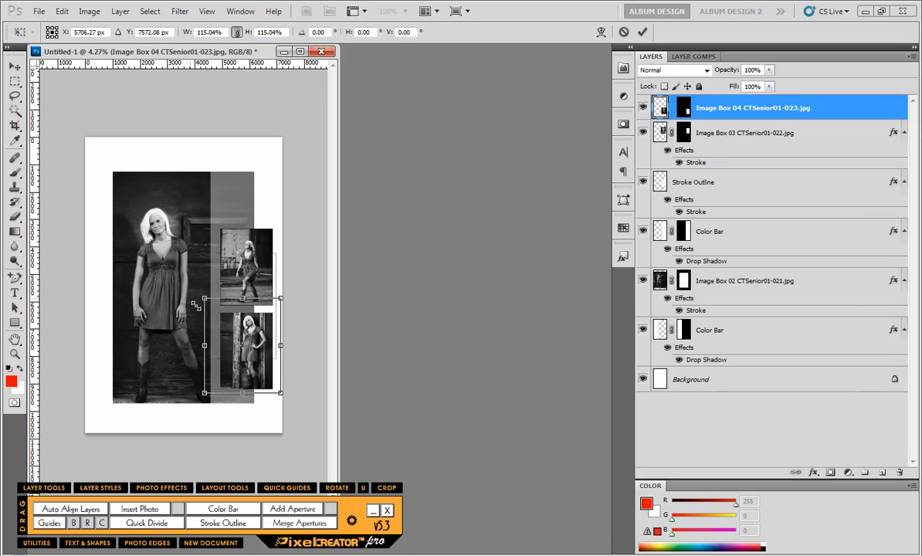
pyautogui.moveTo(211, 334); pyautogui.dragTo(206, 338)
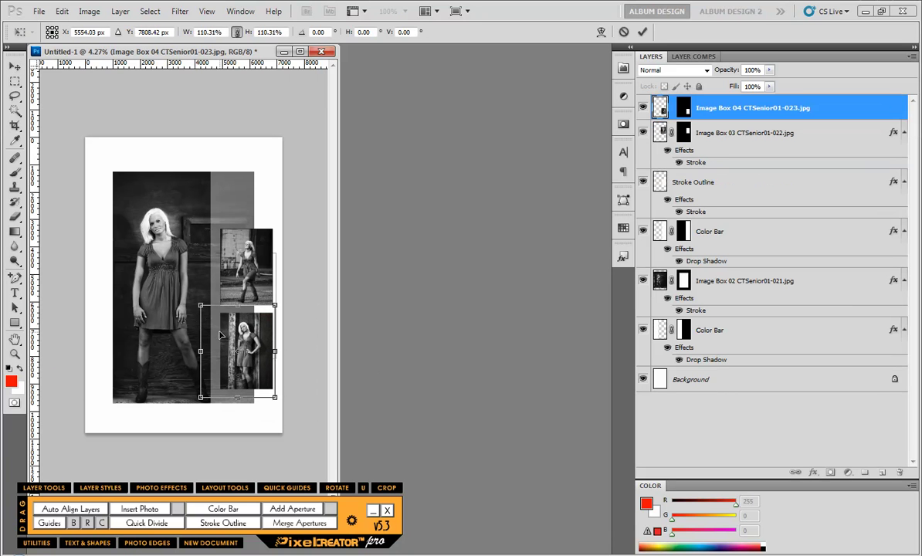
pyautogui.press('Return')
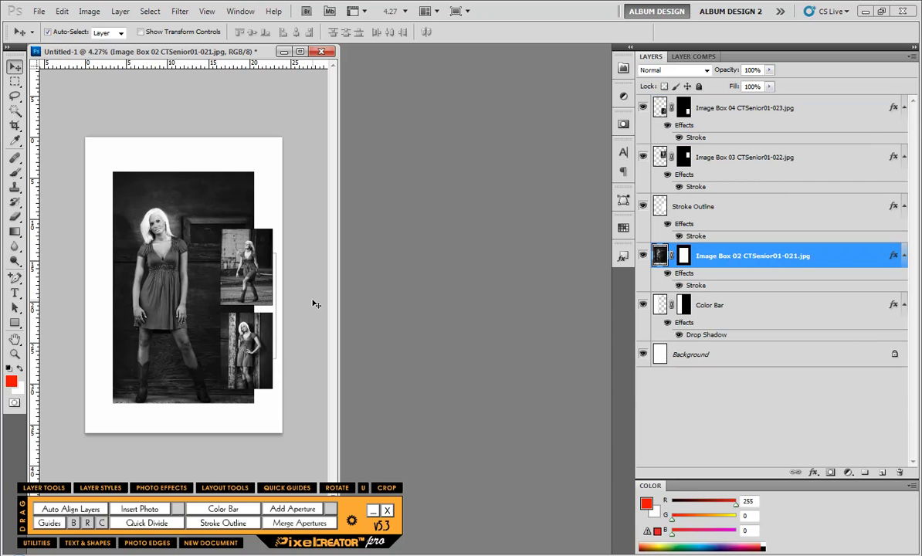
# Step: Fill the Background layer with dark red
pyautogui.click(100, 318)
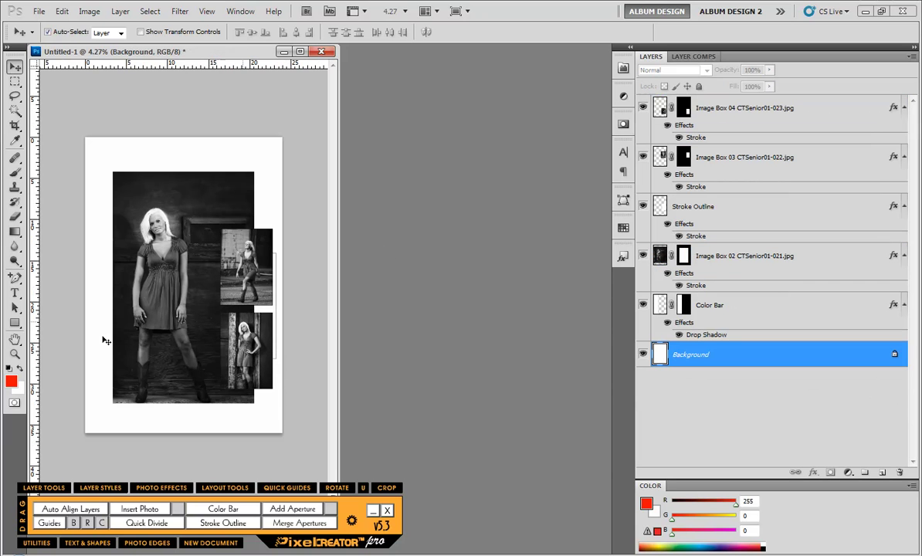
pyautogui.click(11, 381)
pyautogui.moveTo(447, 220)
pyautogui.mouseDown()
pyautogui.moveTo(496, 251)
pyautogui.moveTo(529, 295)
pyautogui.mouseUp()
pyautogui.click(659, 204)
pyautogui.press('v')
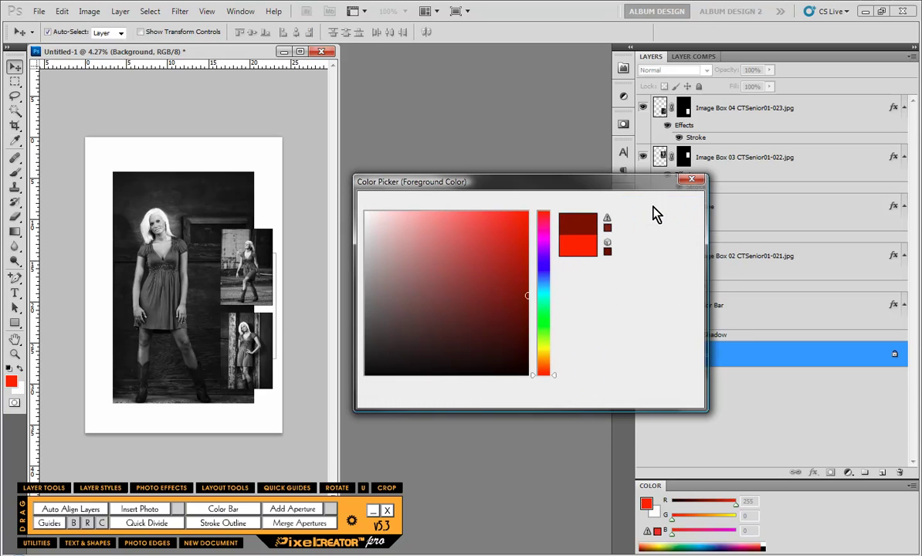
pyautogui.hotkey('alt', 'BackSpace')
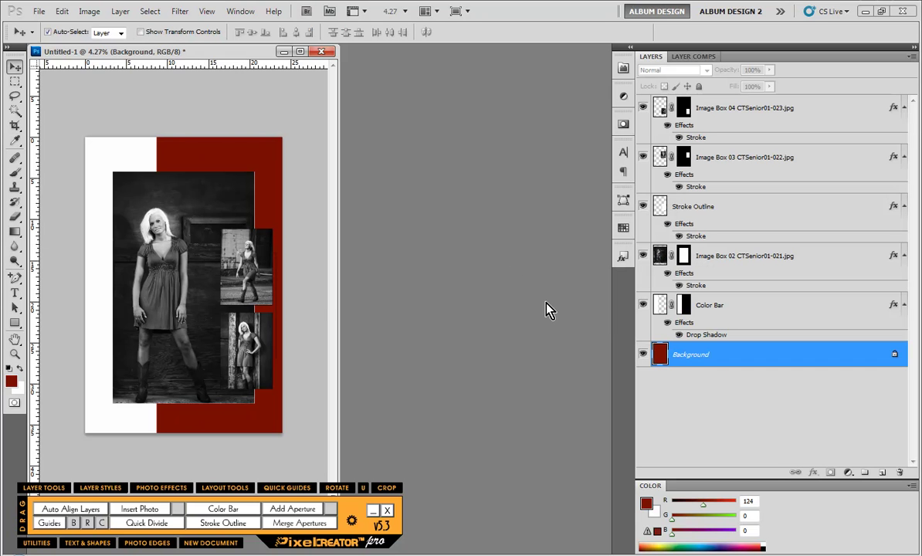
# Step: Hide the Color Bar layer and select the Image Box 02 layer
pyautogui.click(711, 307)
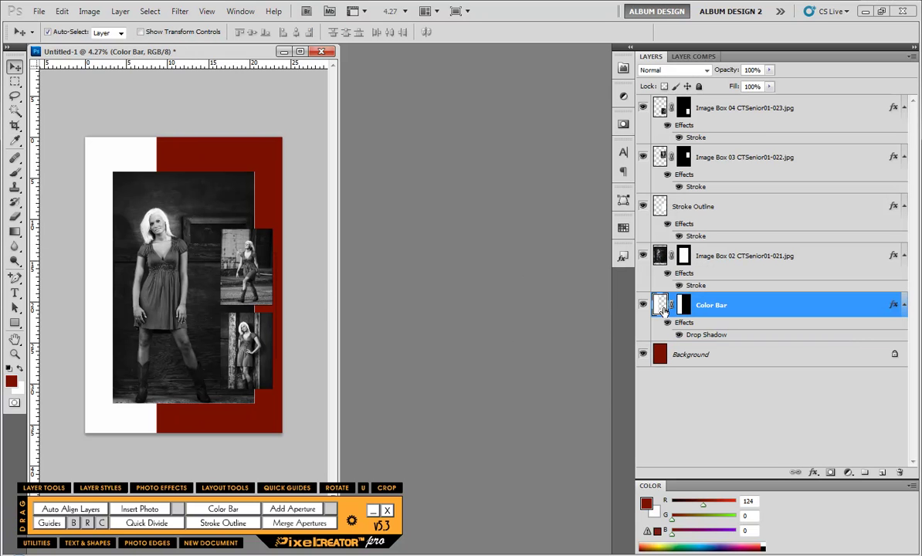
pyautogui.click(643, 305)
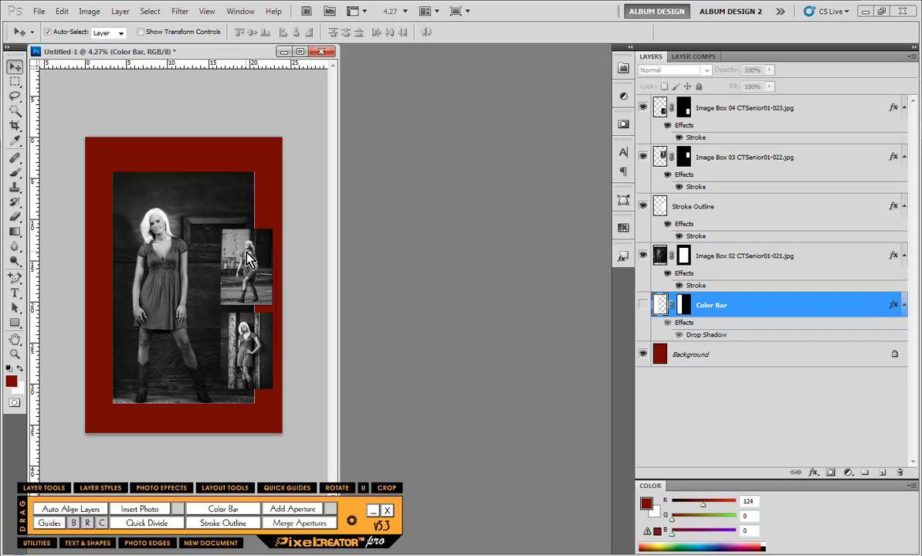
pyautogui.scroll(1, 229, 234)
pyautogui.click(219, 186)
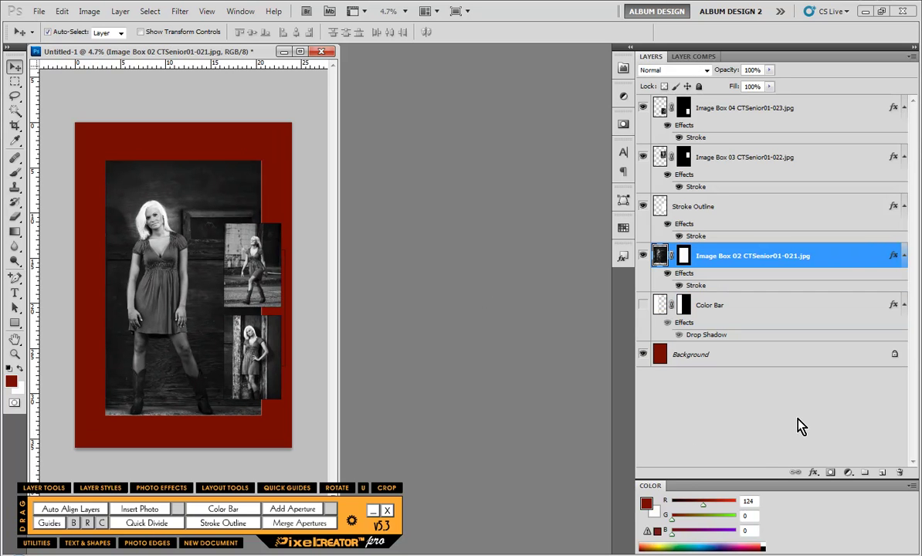
# Step: Give the Image Box 02 photo a 30 px light grey stroke
pyautogui.click(813, 472)
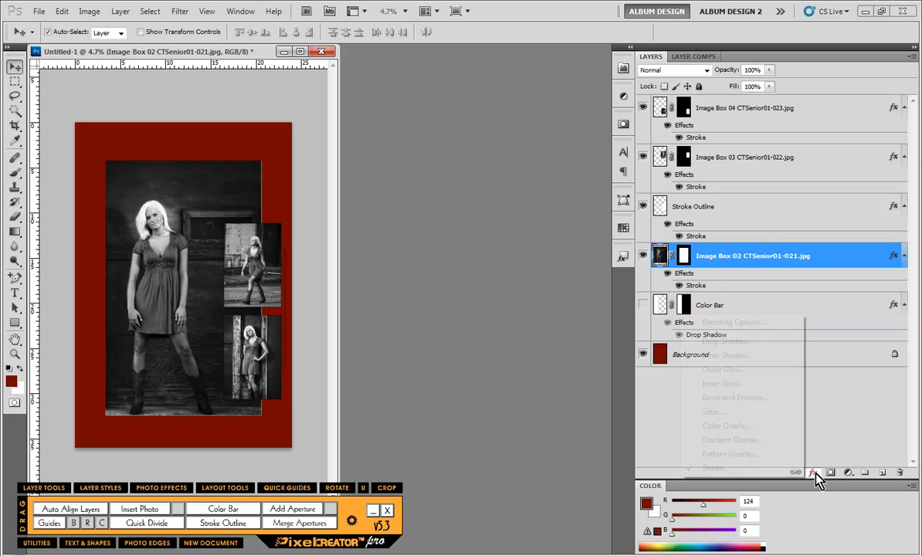
pyautogui.click(684, 468)
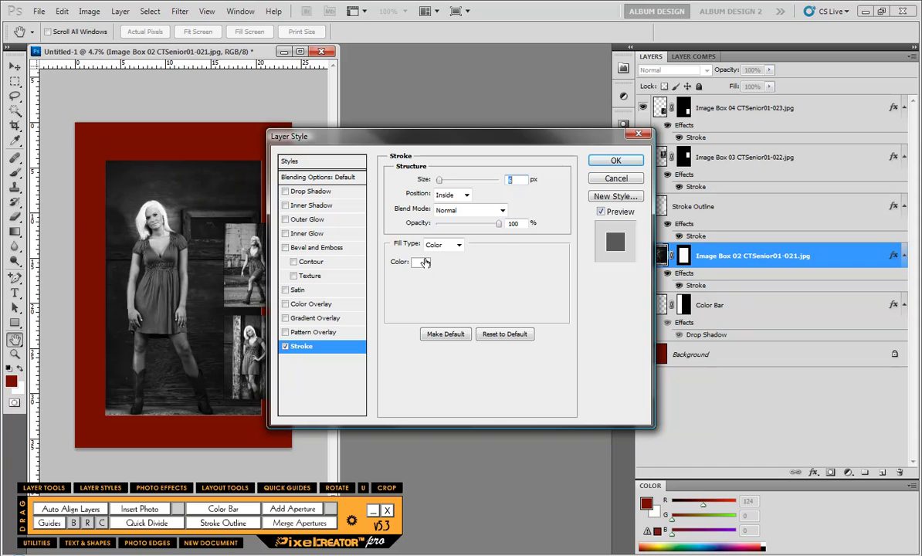
pyautogui.click(418, 261)
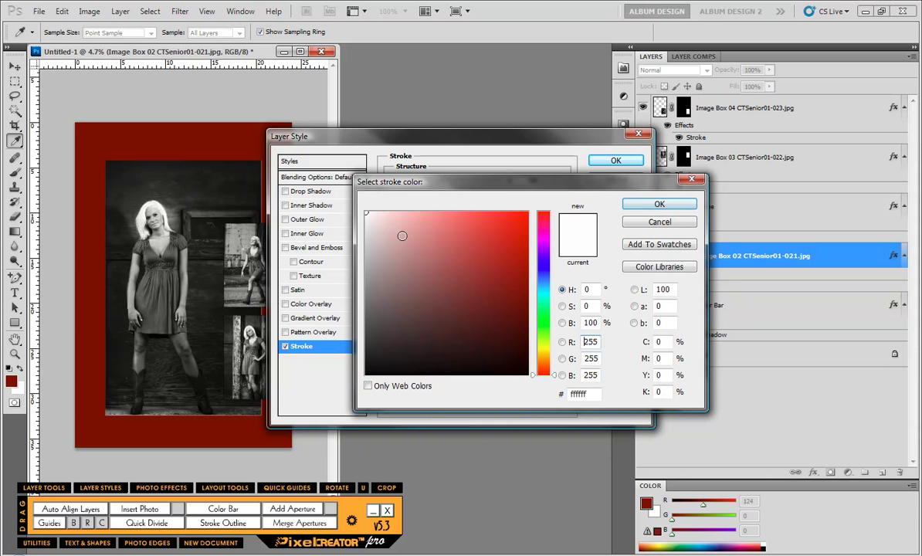
pyautogui.click(367, 241)
pyautogui.click(660, 204)
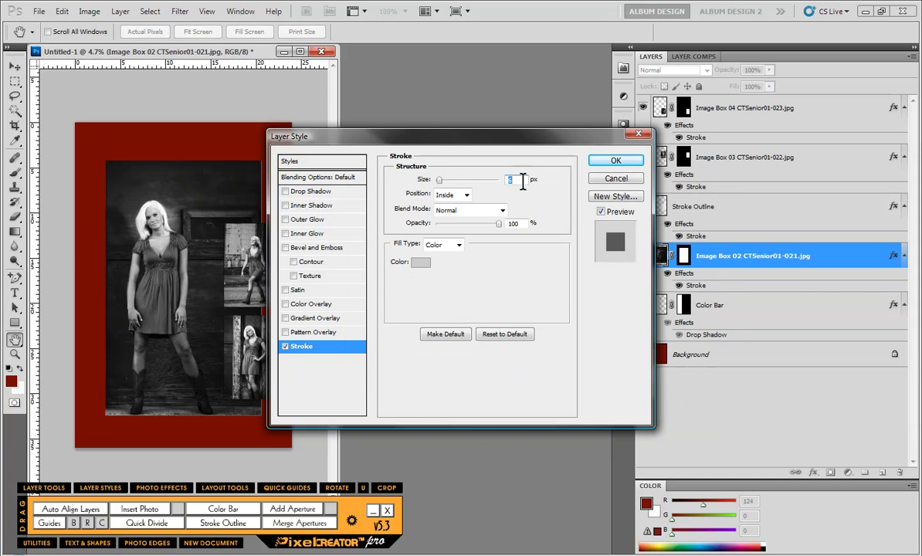
pyautogui.doubleClick(520, 180)
pyautogui.write('30')
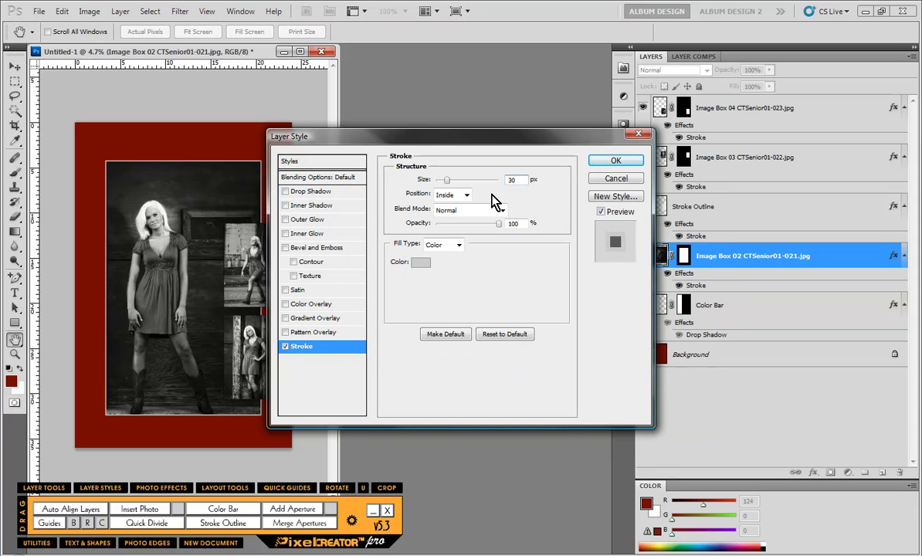
# Step: Add a drop shadow with distance 32 and apply the layer effects
pyautogui.click(307, 193)
pyautogui.moveTo(440, 233); pyautogui.dragTo(451, 260)
pyautogui.click(617, 162)
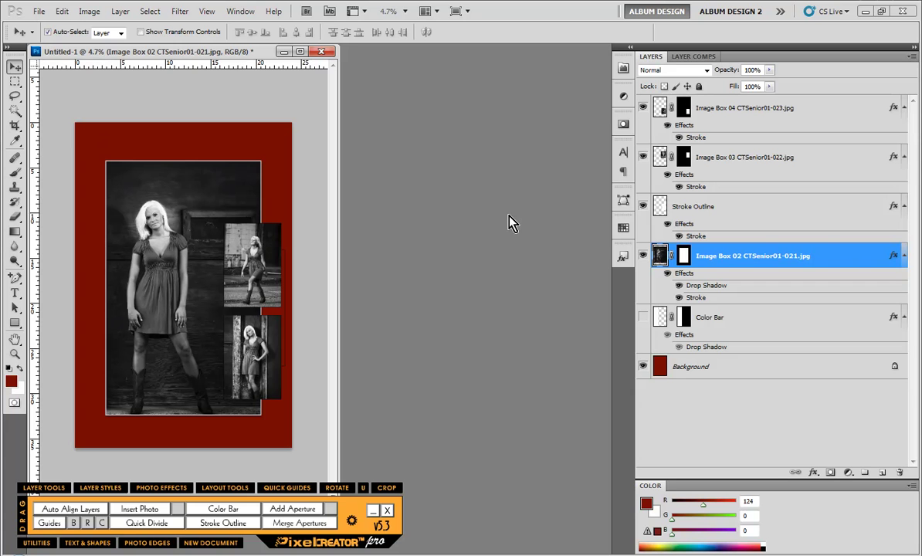
# Step: Copy Image Box 02's layer style and paste it onto Image Box 03 and 04
pyautogui.rightClick(707, 261)
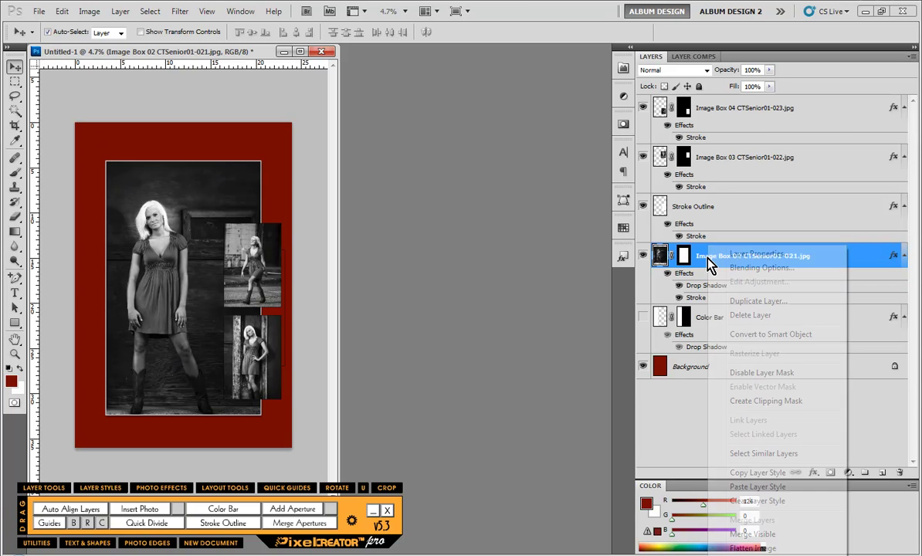
pyautogui.click(764, 472)
pyautogui.click(251, 287)
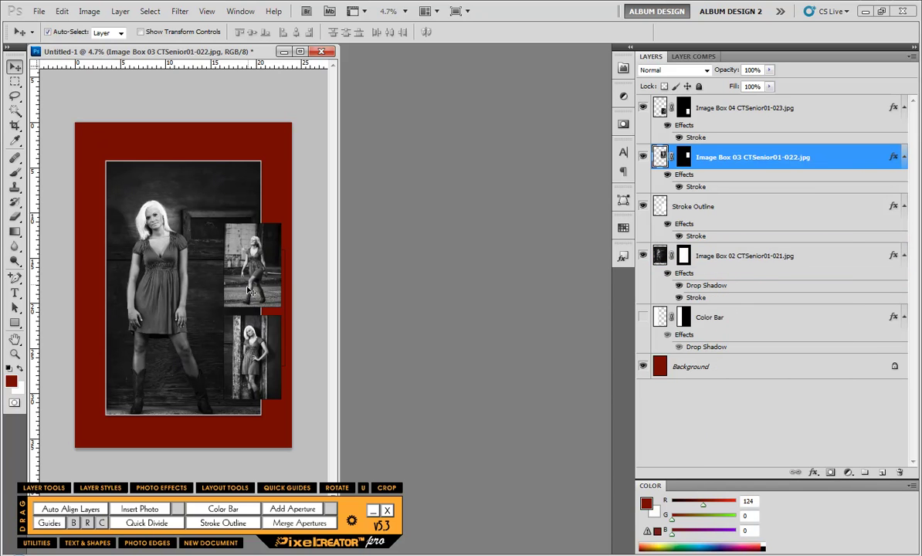
pyautogui.keyDown('shift'); pyautogui.click(242, 318); pyautogui.keyUp('shift')
pyautogui.rightClick(712, 157)
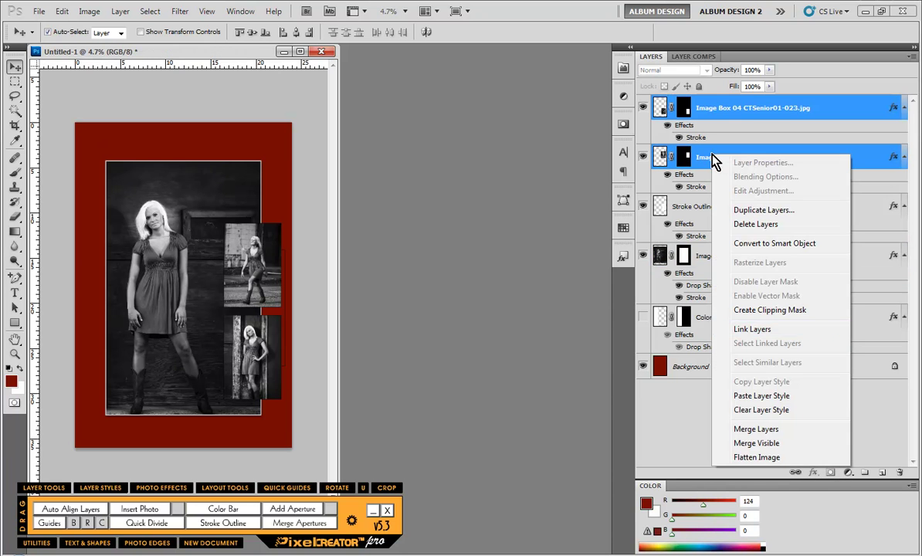
pyautogui.click(753, 397)
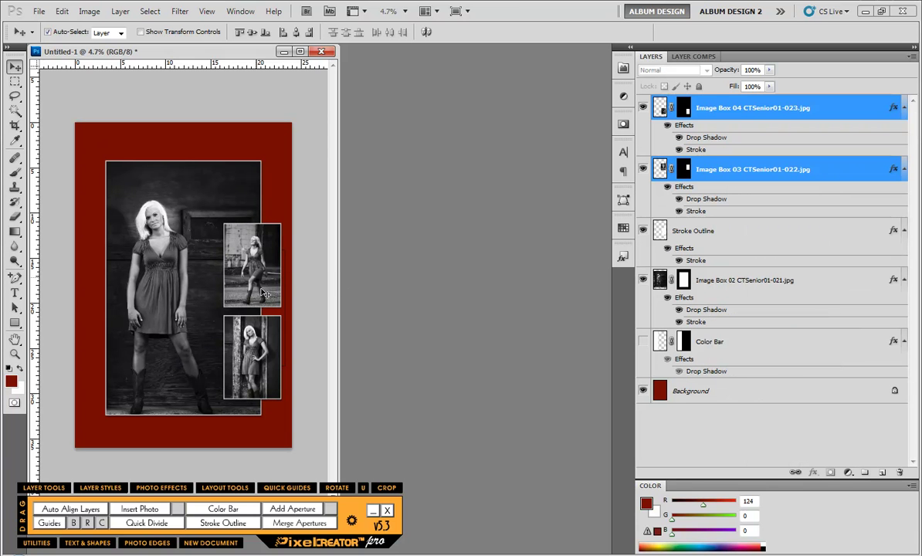
# Step: Change the Stroke Outline layer's stroke to white at 15 px
pyautogui.click(693, 255)
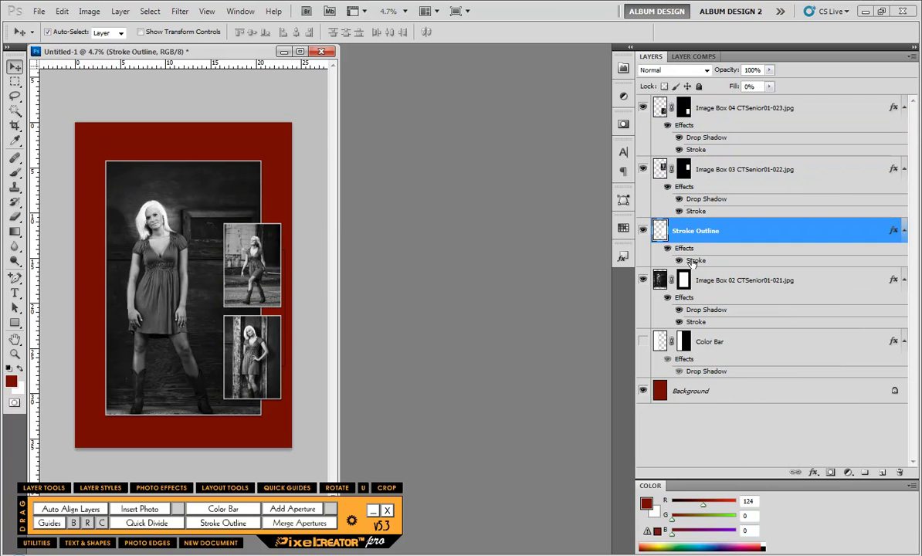
pyautogui.doubleClick(693, 264)
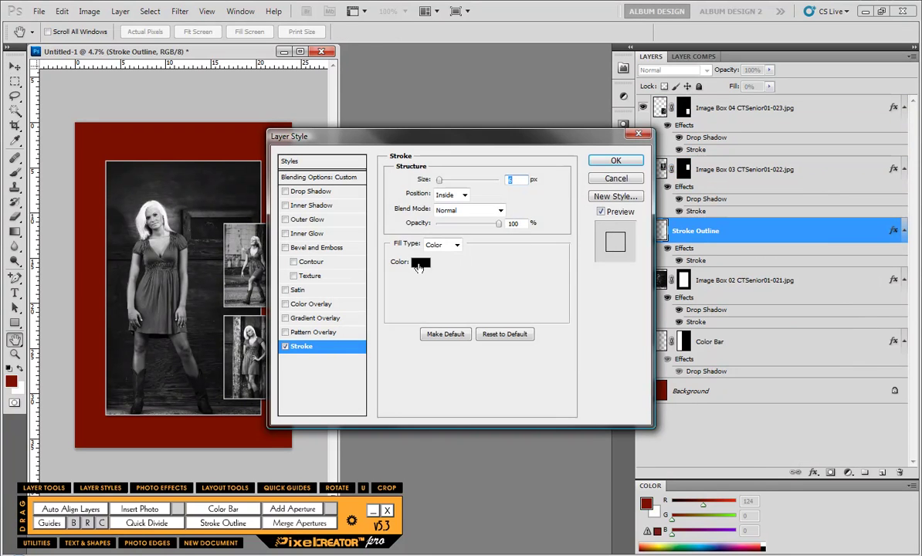
pyautogui.click(373, 265)
pyautogui.moveTo(377, 231); pyautogui.dragTo(342, 232)
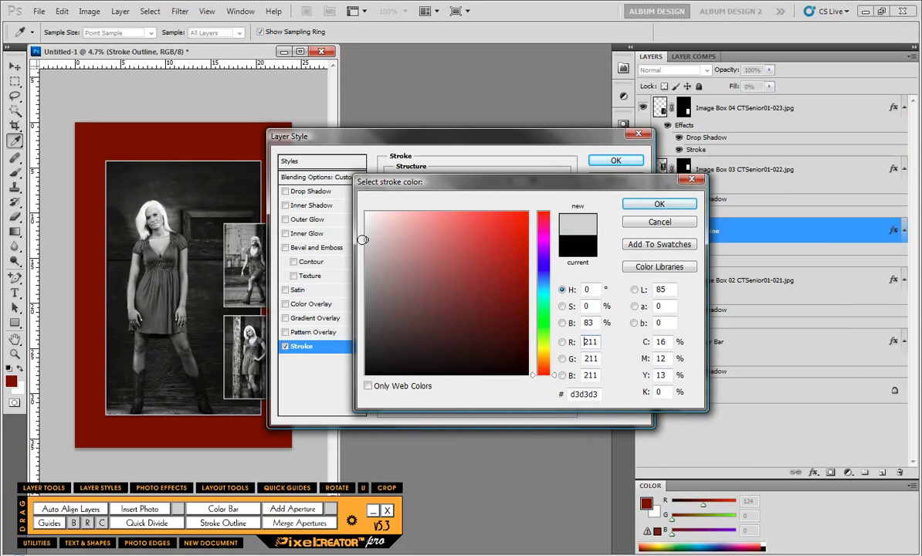
pyautogui.click(643, 203)
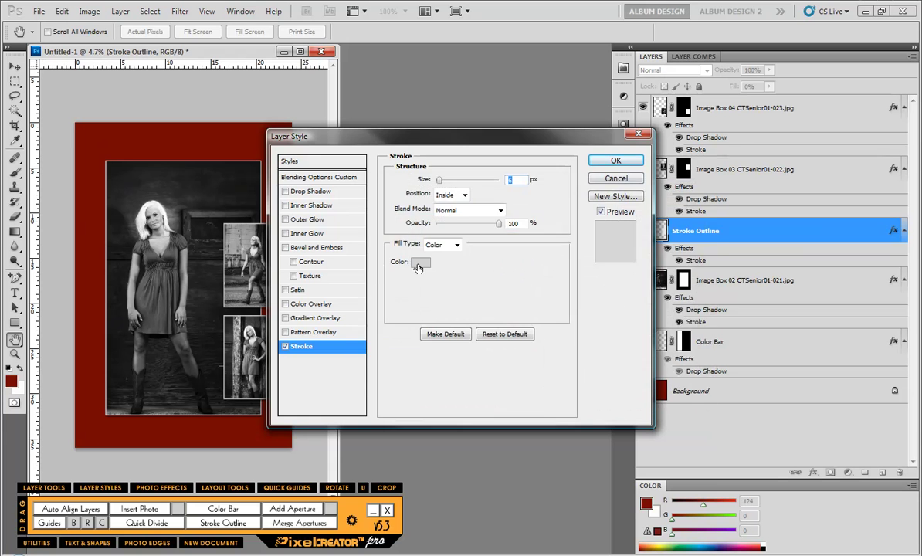
pyautogui.click(420, 262)
pyautogui.moveTo(378, 250); pyautogui.dragTo(367, 211)
pyautogui.click(630, 207)
pyautogui.write('15')
pyautogui.click(615, 161)
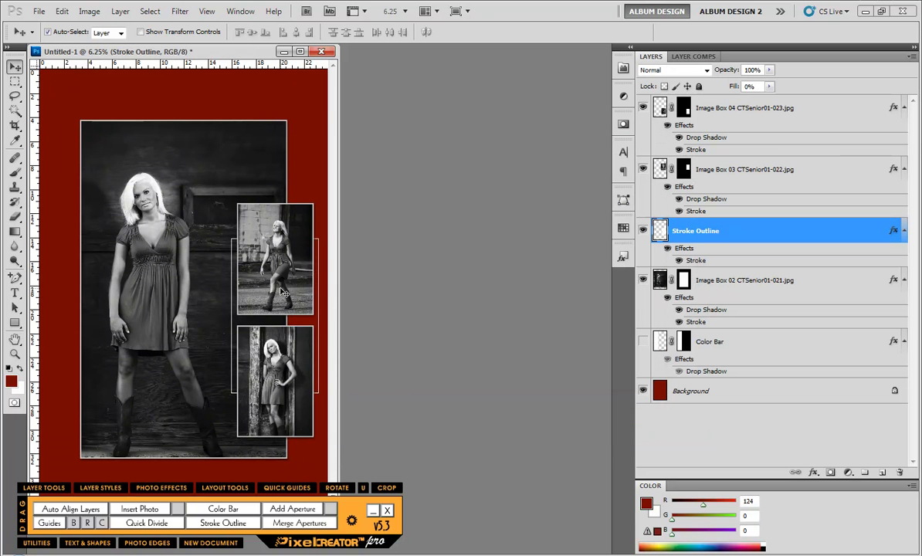
# Step: Free-transform the outline frame taller upward and wider to the left
pyautogui.hotkey('ctrl', 't')
pyautogui.moveTo(281, 235); pyautogui.dragTo(284, 158)
pyautogui.moveTo(231, 278)
pyautogui.mouseDown()
pyautogui.moveTo(202, 278)
pyautogui.moveTo(215, 278)
pyautogui.mouseUp()
pyautogui.press('Return')
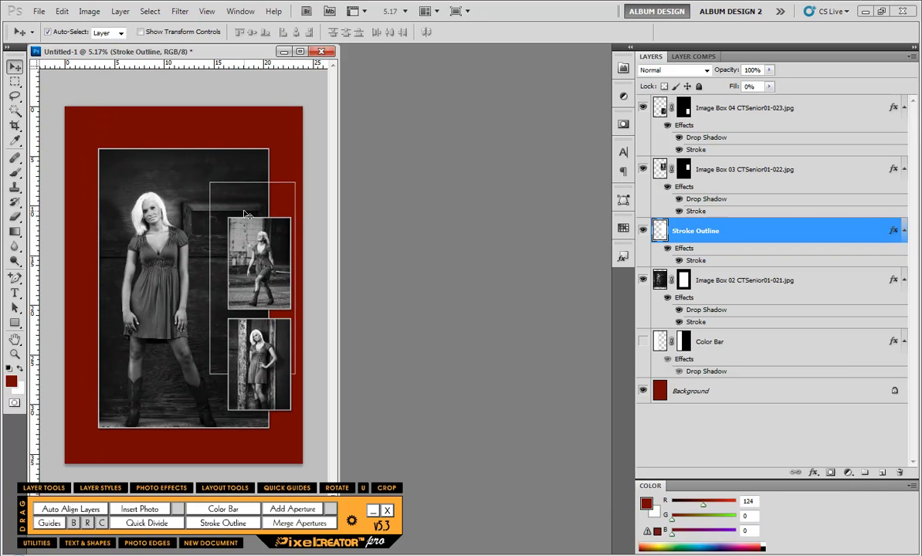
# Step: Create a Stroke Outline copy, shifting its top, left, bottom and right edges to offset it
pyautogui.hotkey('ctrl', 'j')
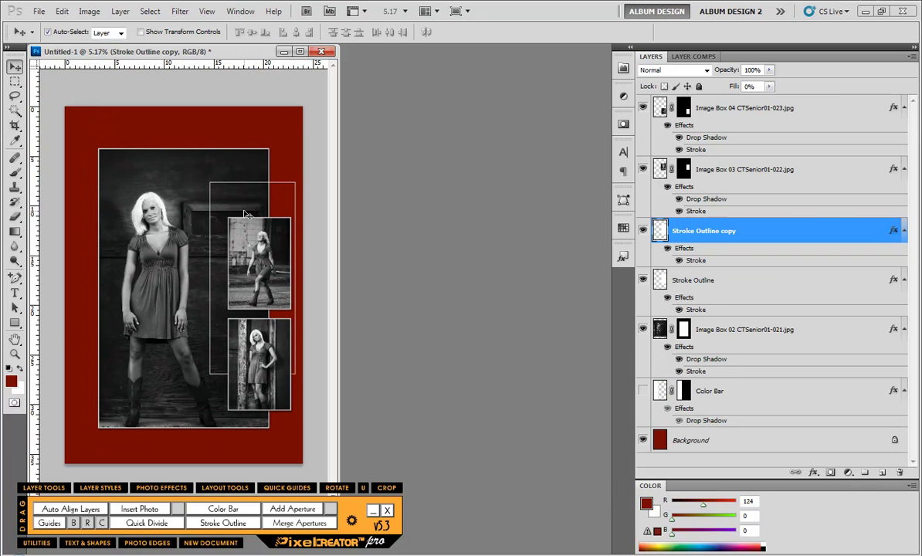
pyautogui.hotkey('ctrl', 't')
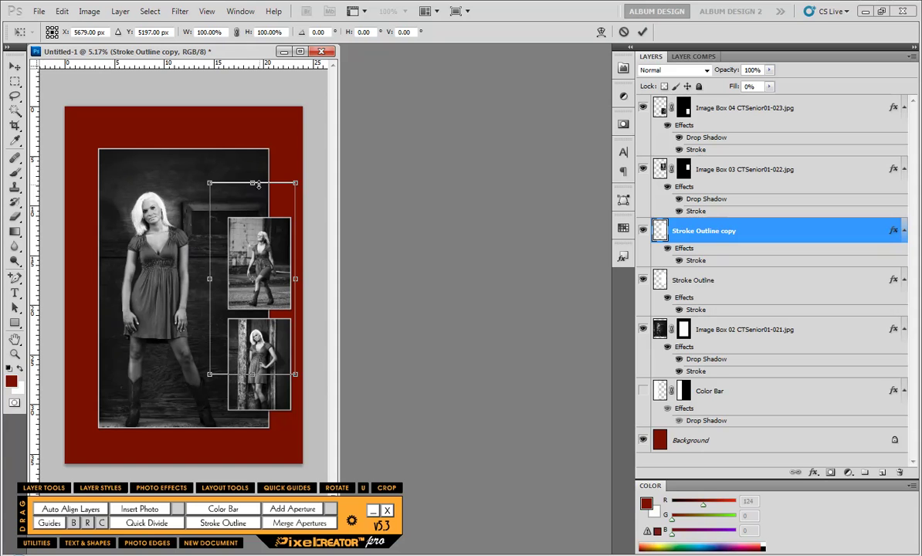
pyautogui.moveTo(257, 183); pyautogui.dragTo(252, 194)
pyautogui.moveTo(210, 286); pyautogui.dragTo(219, 286)
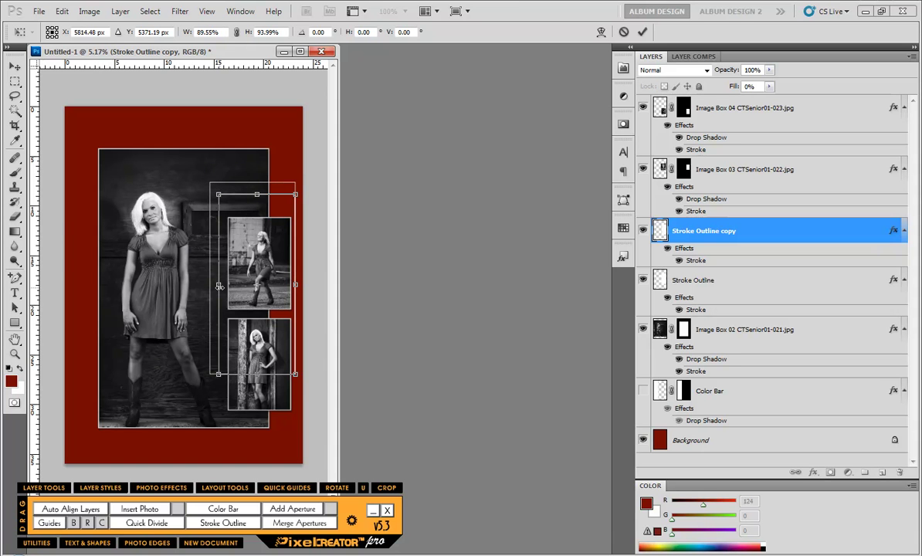
pyautogui.moveTo(249, 376); pyautogui.dragTo(248, 385)
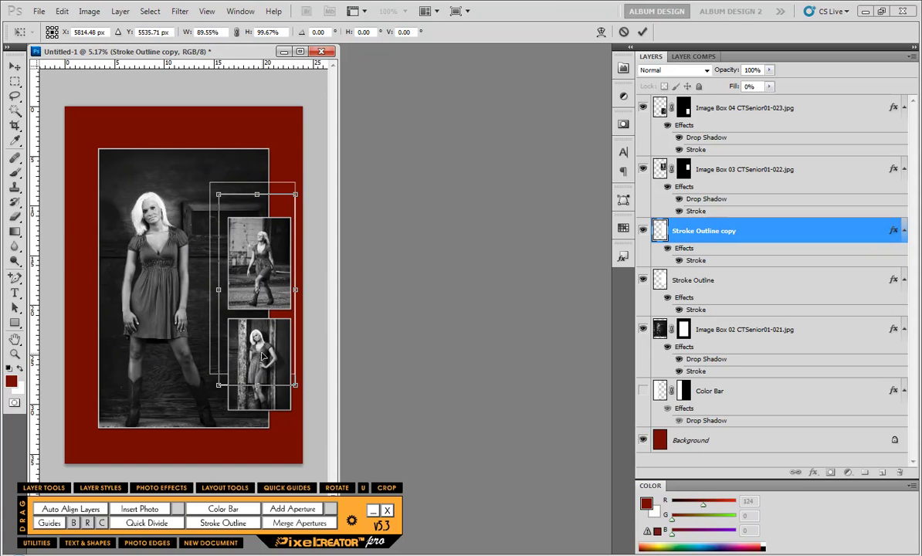
pyautogui.moveTo(295, 290); pyautogui.dragTo(302, 288)
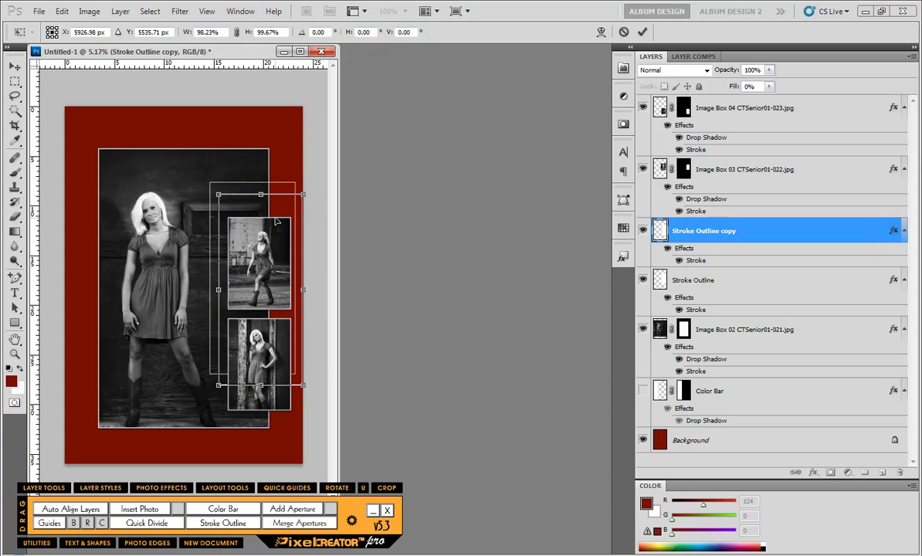
pyautogui.press('Return')
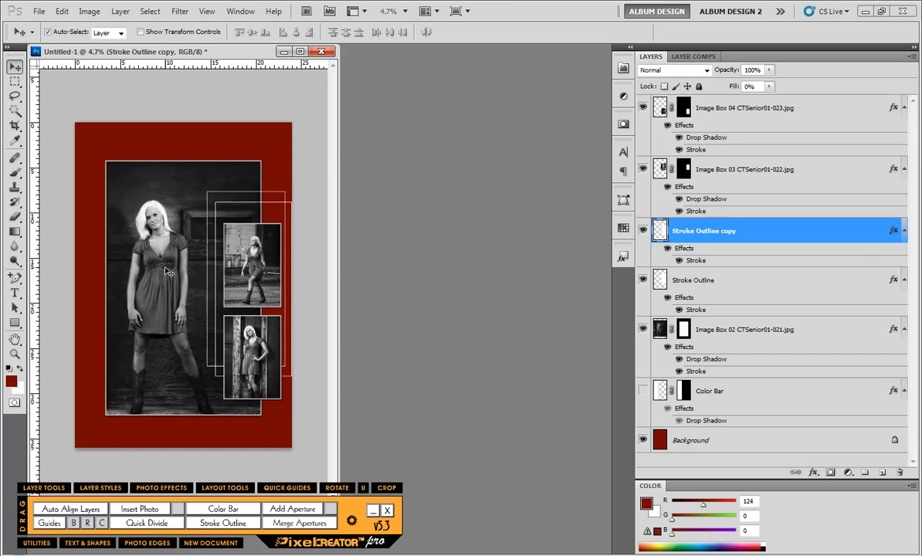
pyautogui.scroll(-1, 191, 264)
pyautogui.scroll(1, 252, 322)
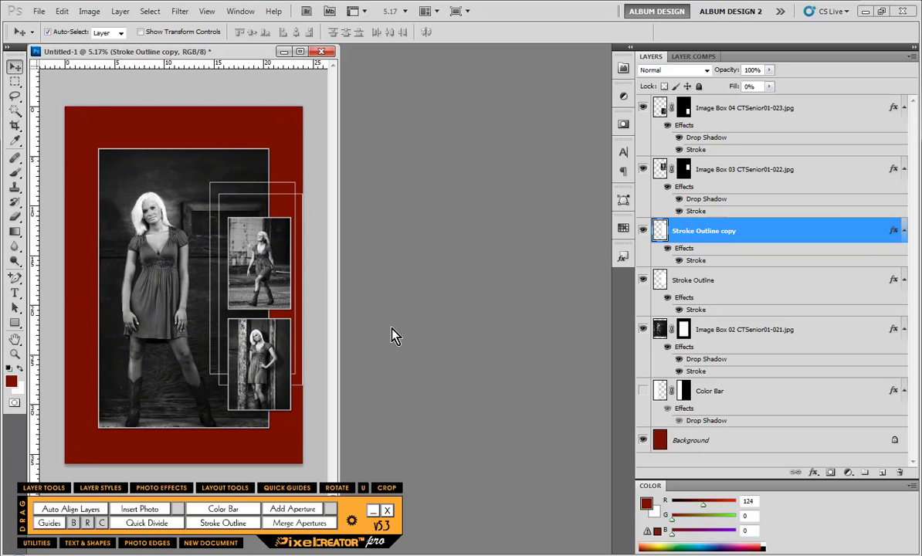
pyautogui.scroll(-1, 392, 336)
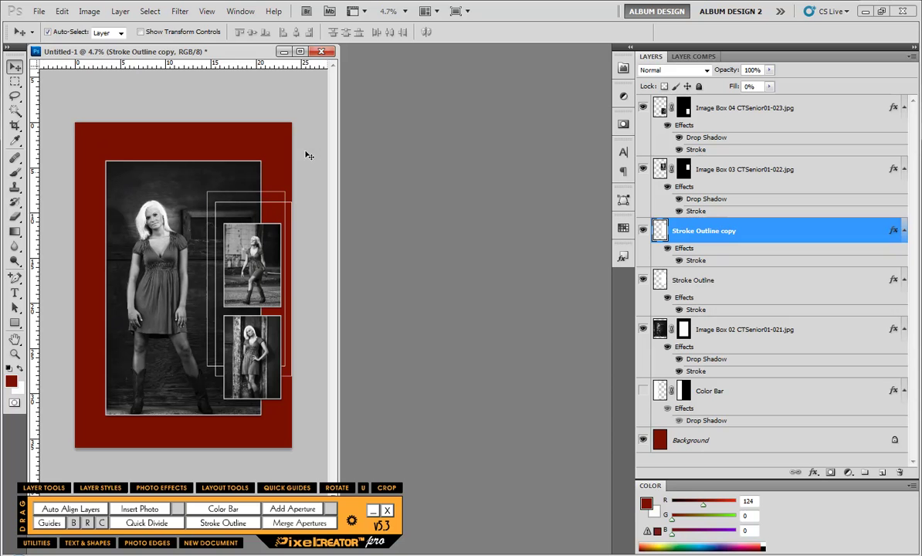
pyautogui.moveTo(229, 56); pyautogui.dragTo(249, 71)
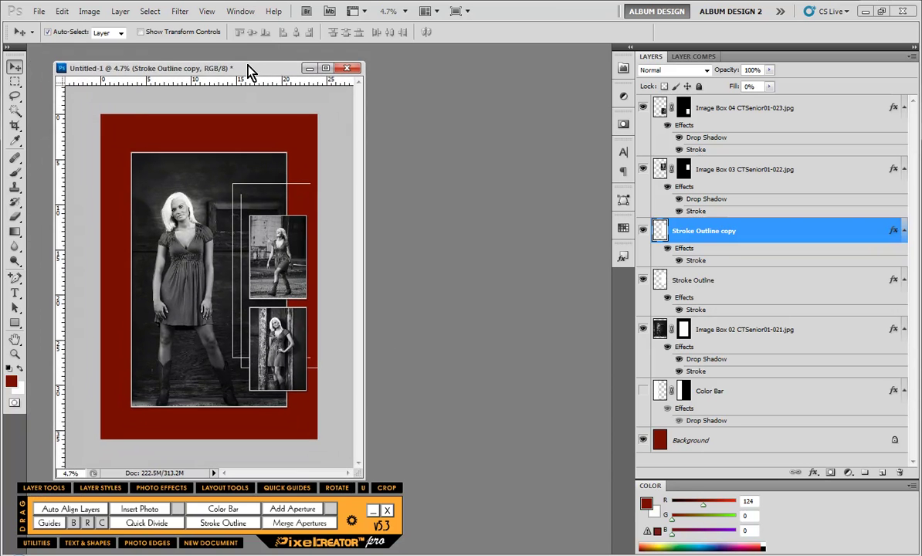